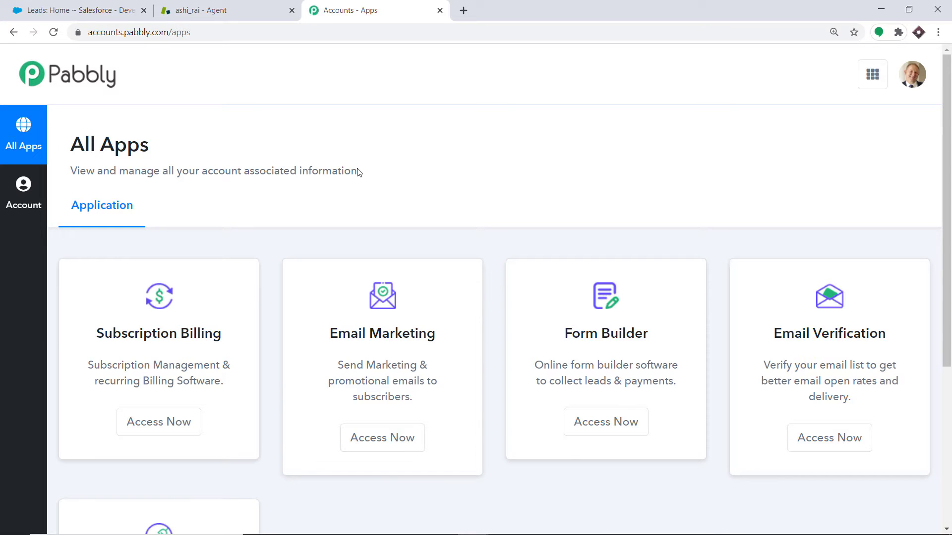
# Open Pabbly Connect and create a new workflow named "Zendesk To Salesforce".
pyautogui.scroll(-5, 376, 159)
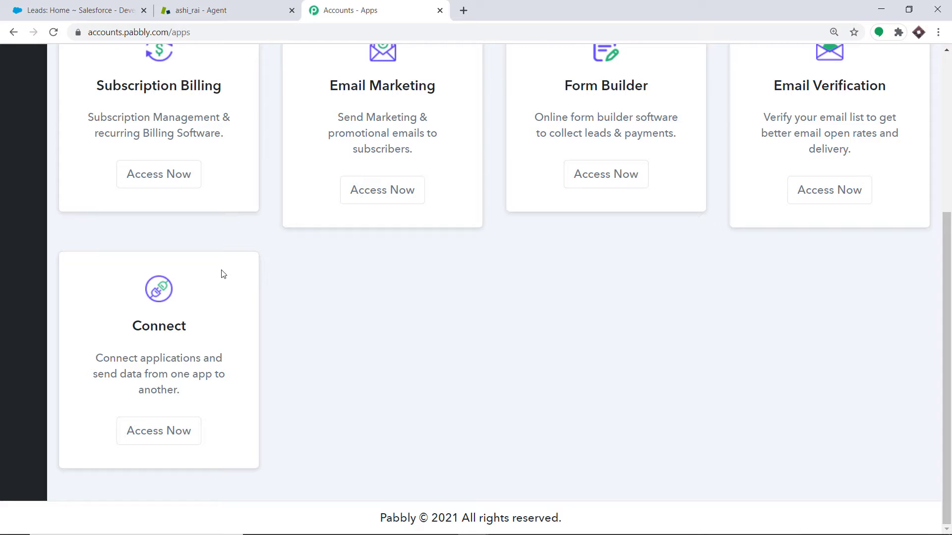
pyautogui.click(169, 441)
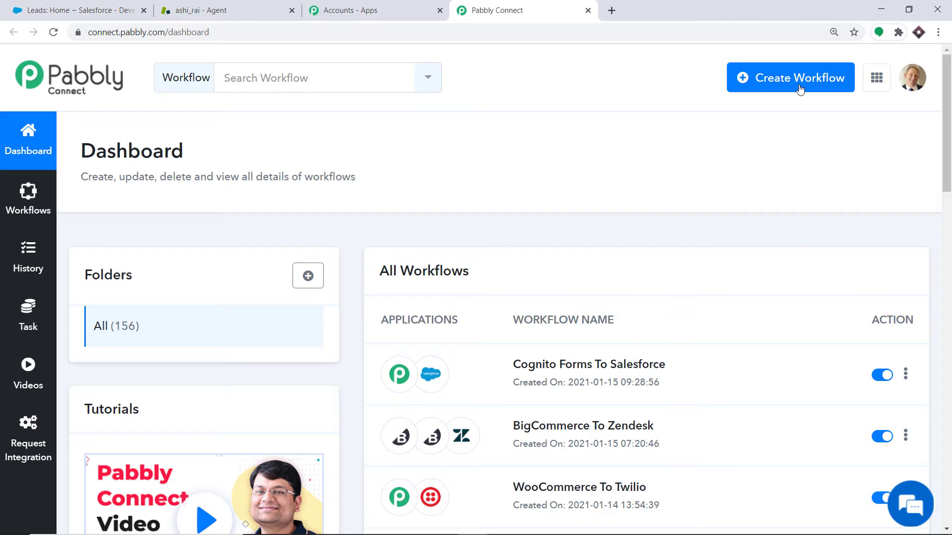
pyautogui.click(799, 87)
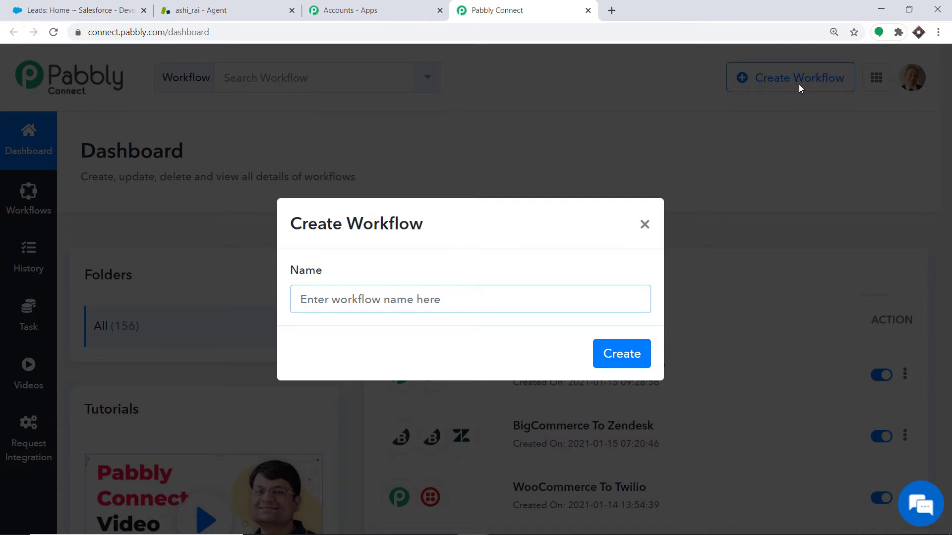
pyautogui.write('Ze')
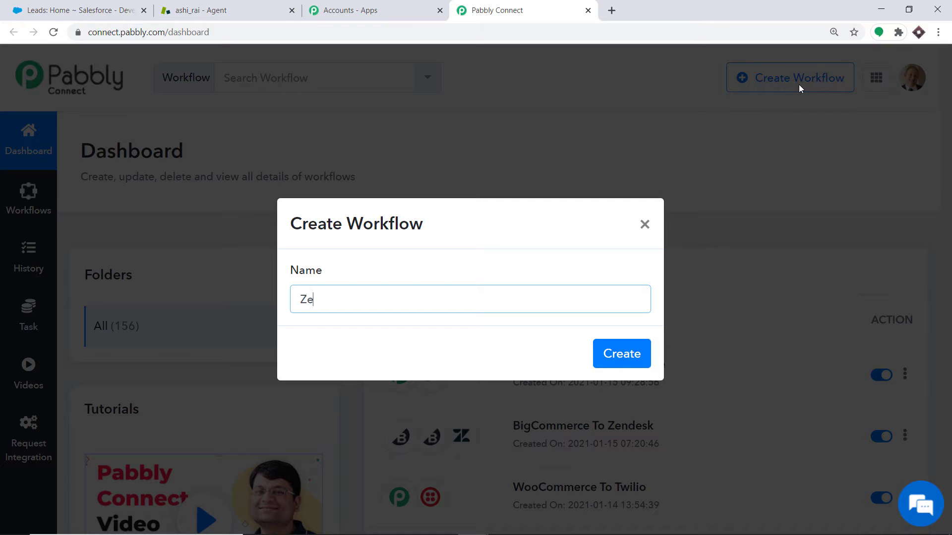
pyautogui.write('ndesk To Salesforce')
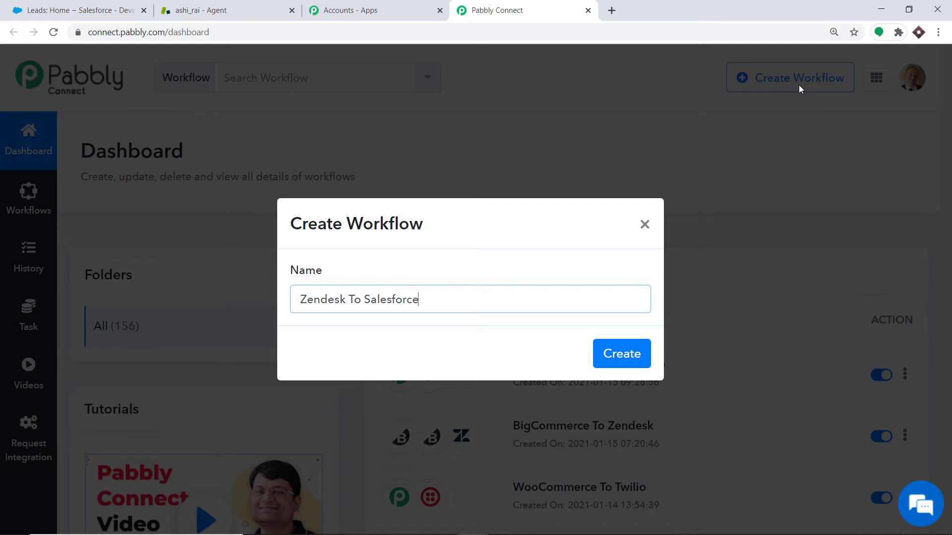
pyautogui.click(624, 356)
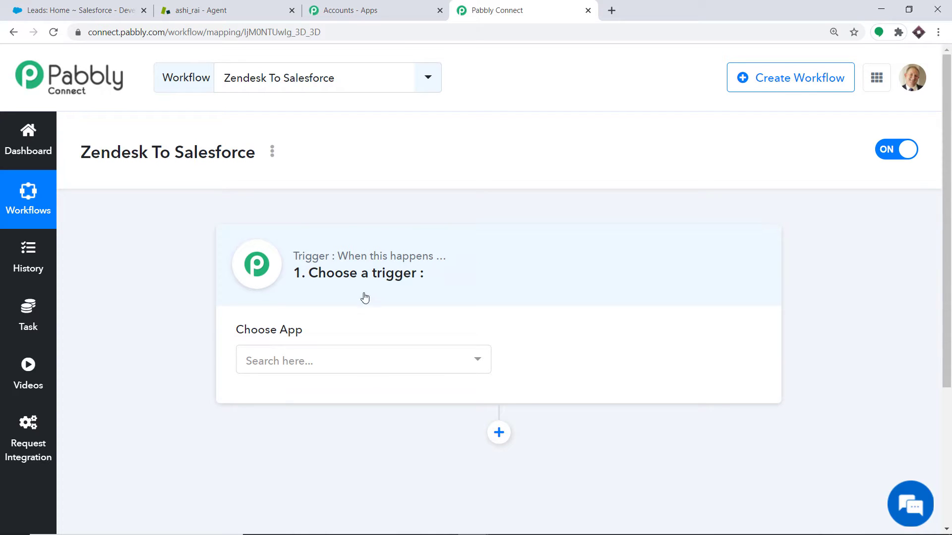
# Set the workflow's trigger app to Zendesk with New Ticket as the trigger event.
pyautogui.click(377, 373)
pyautogui.write('zende')
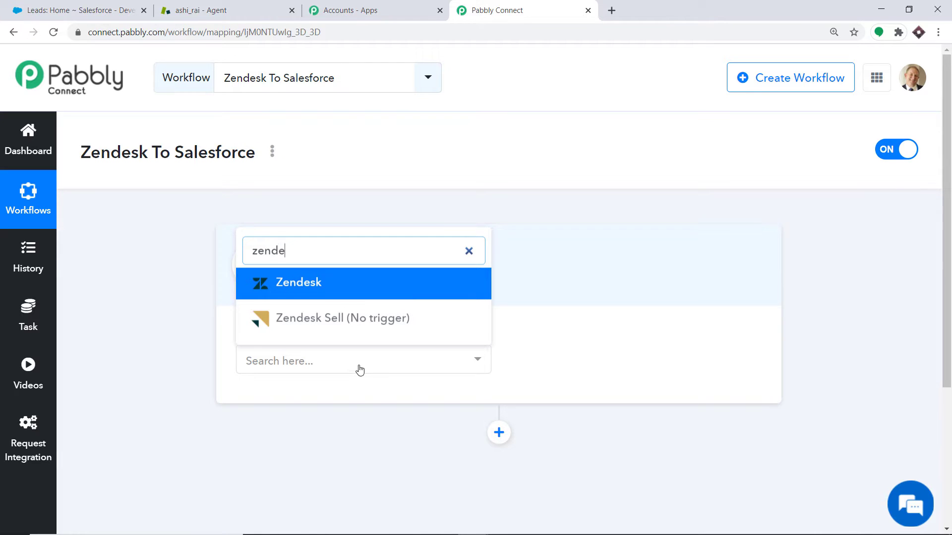
pyautogui.click(285, 284)
pyautogui.click(614, 354)
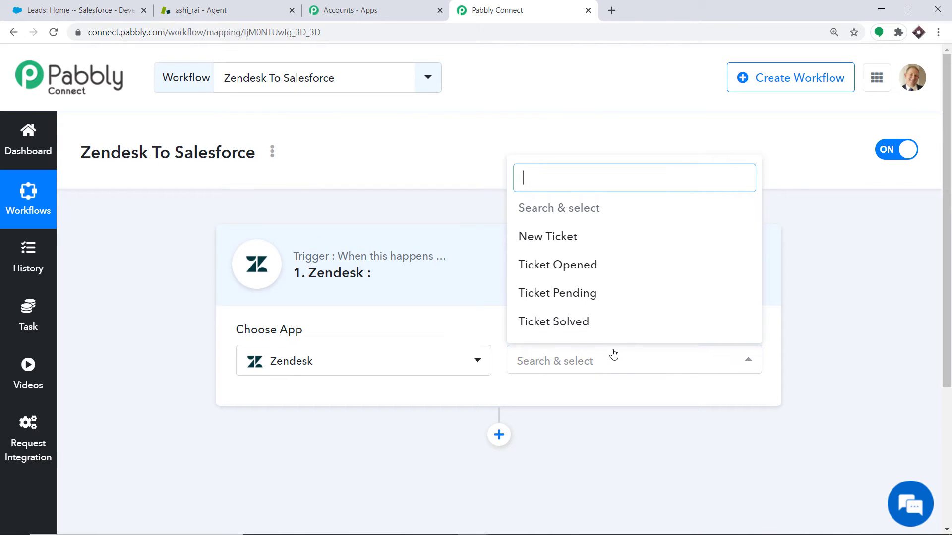
pyautogui.click(573, 236)
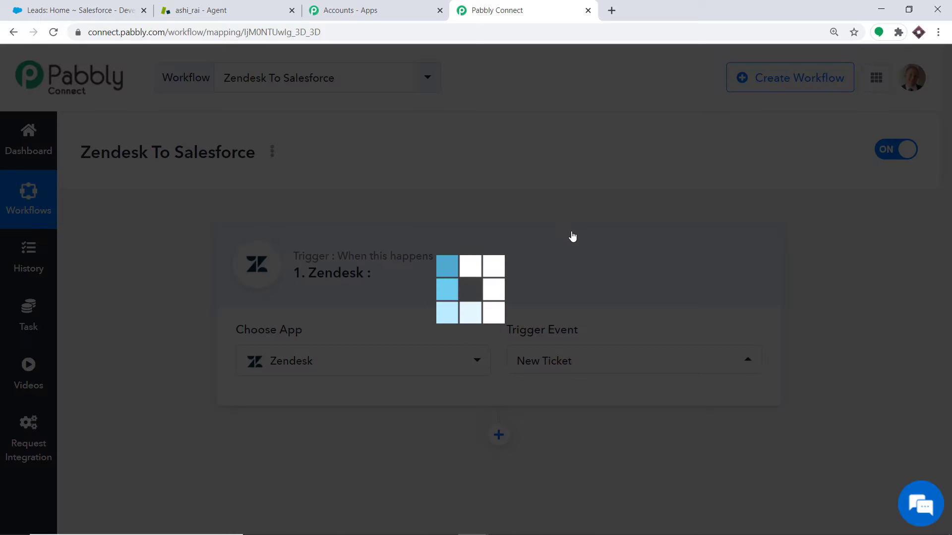
pyautogui.click(578, 358)
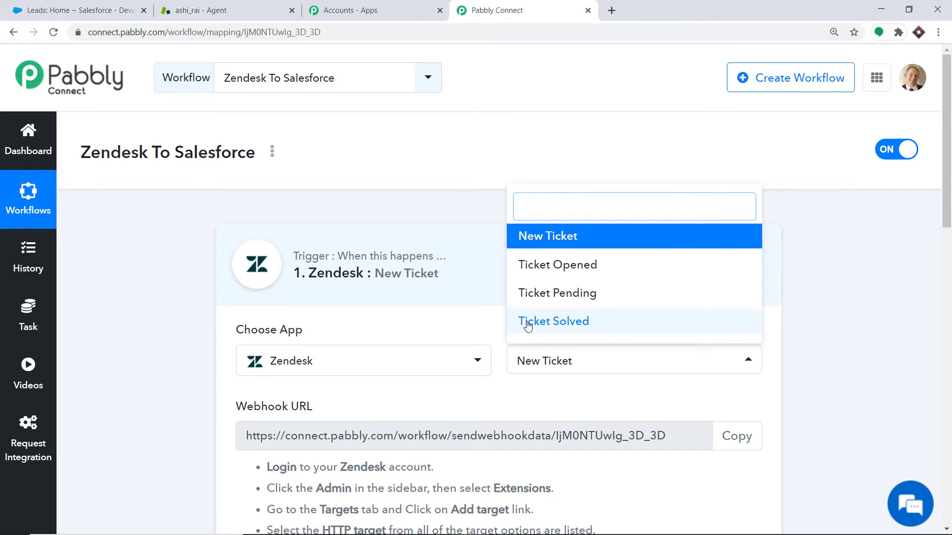
pyautogui.click(560, 390)
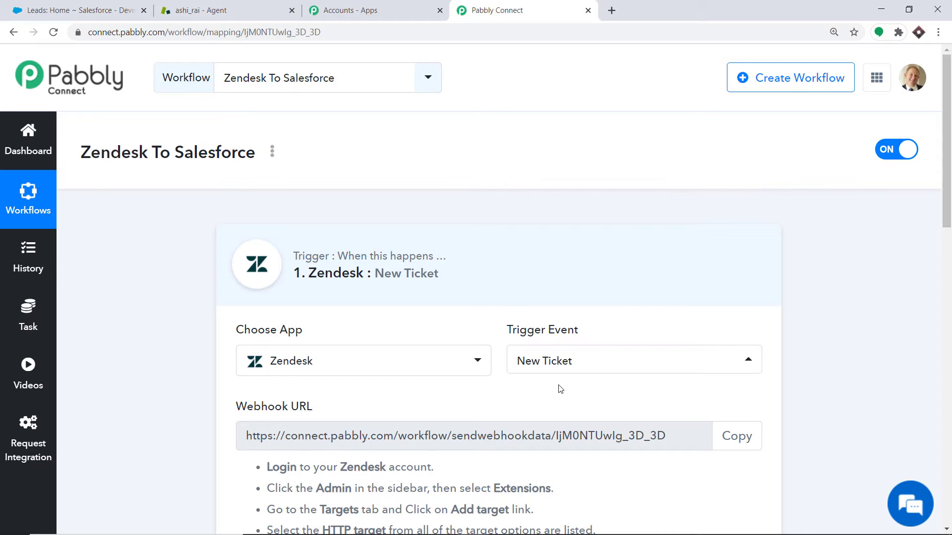
# Switch to Zendesk and open the Extensions settings in its admin area.
pyautogui.scroll(-4, 553, 381)
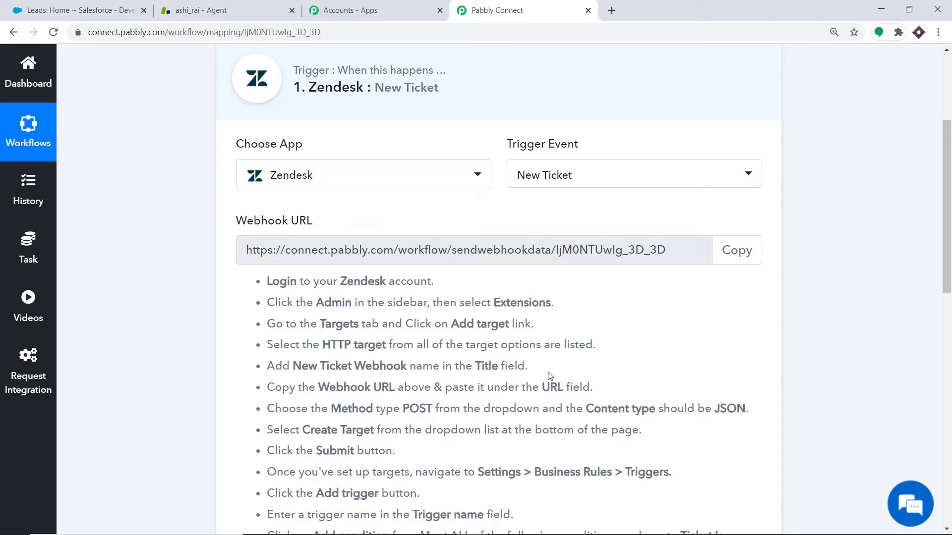
pyautogui.click(239, 6)
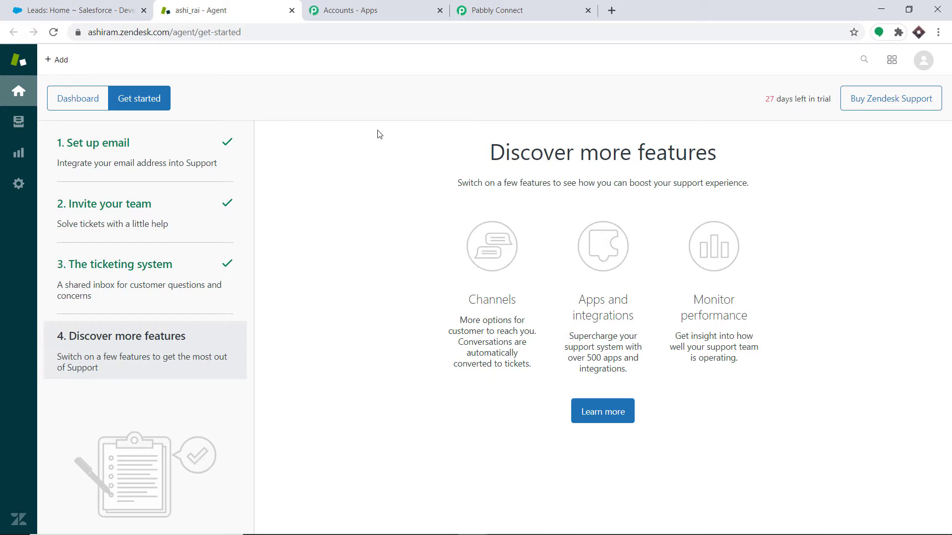
pyautogui.click(18, 184)
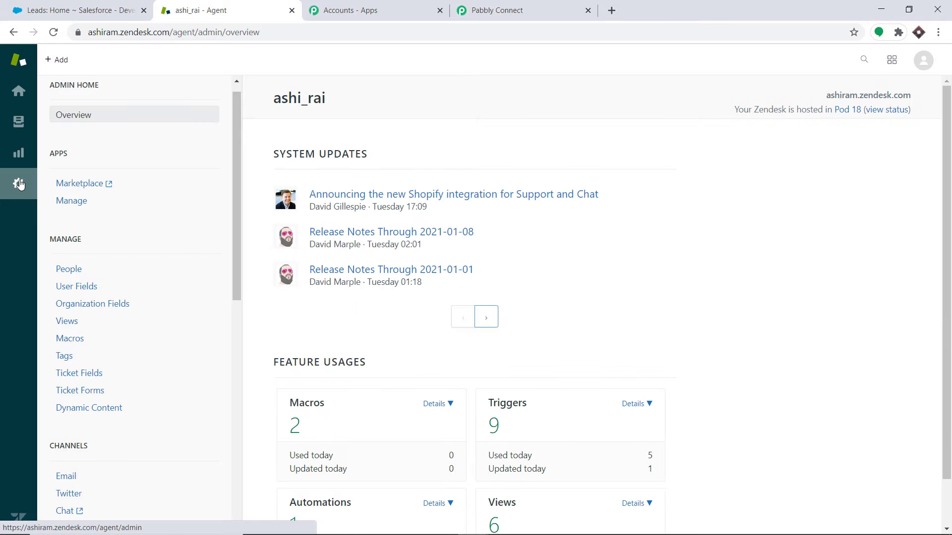
pyautogui.scroll(-3, 124, 228)
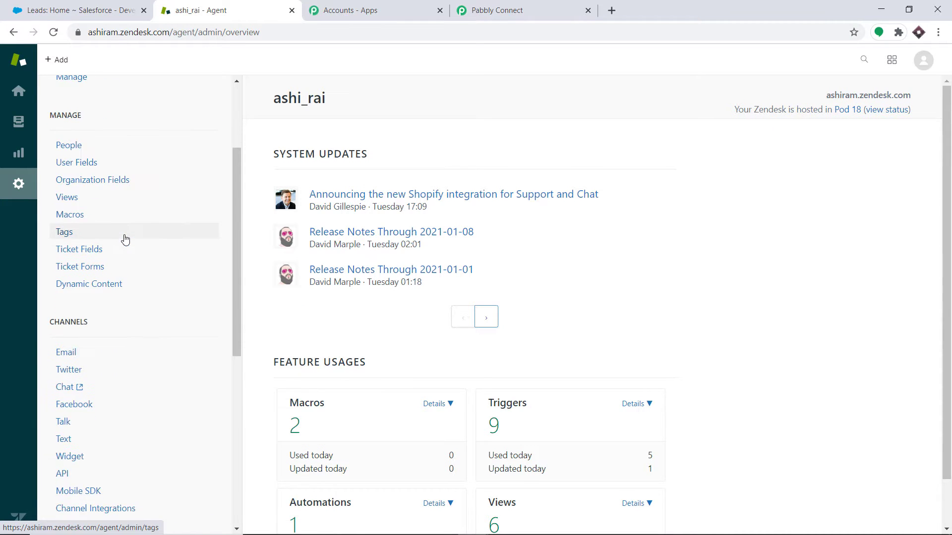
pyautogui.scroll(-5, 125, 240)
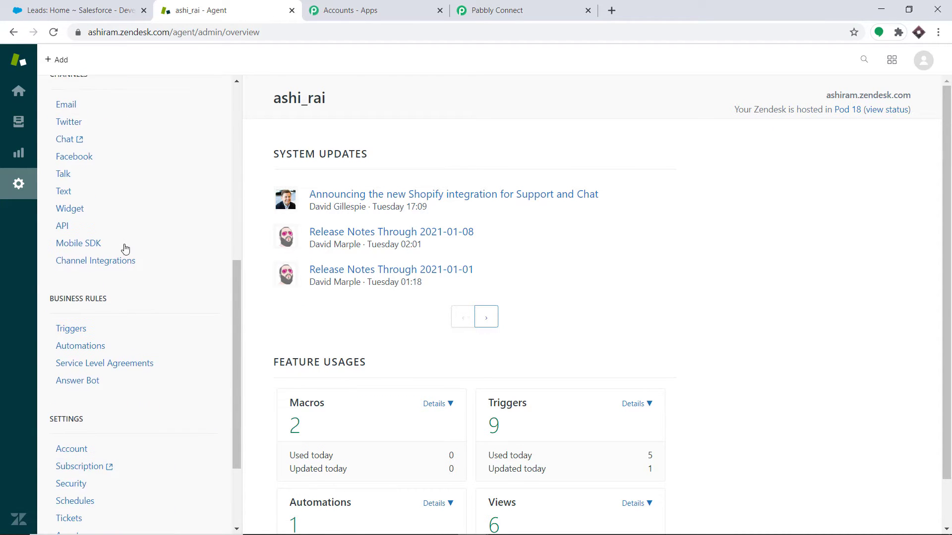
pyautogui.scroll(-3, 124, 250)
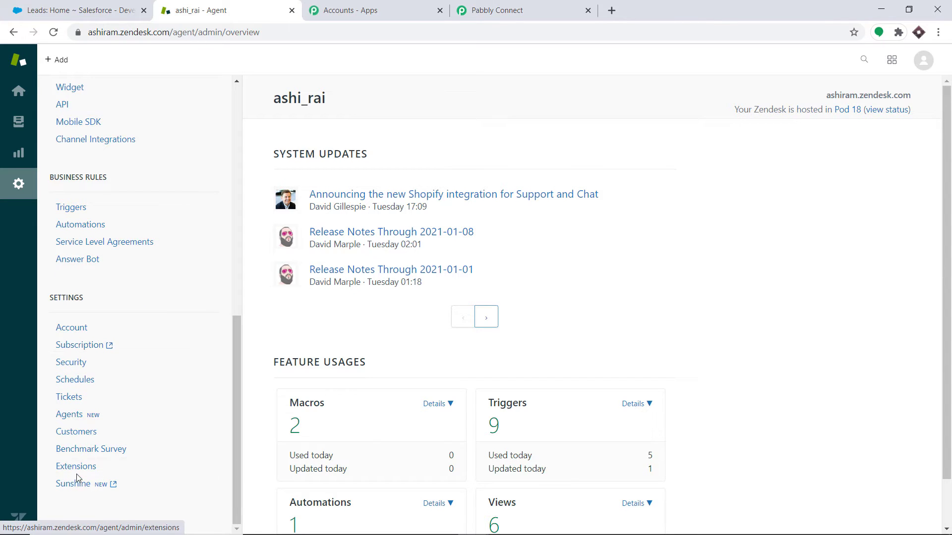
pyautogui.click(67, 467)
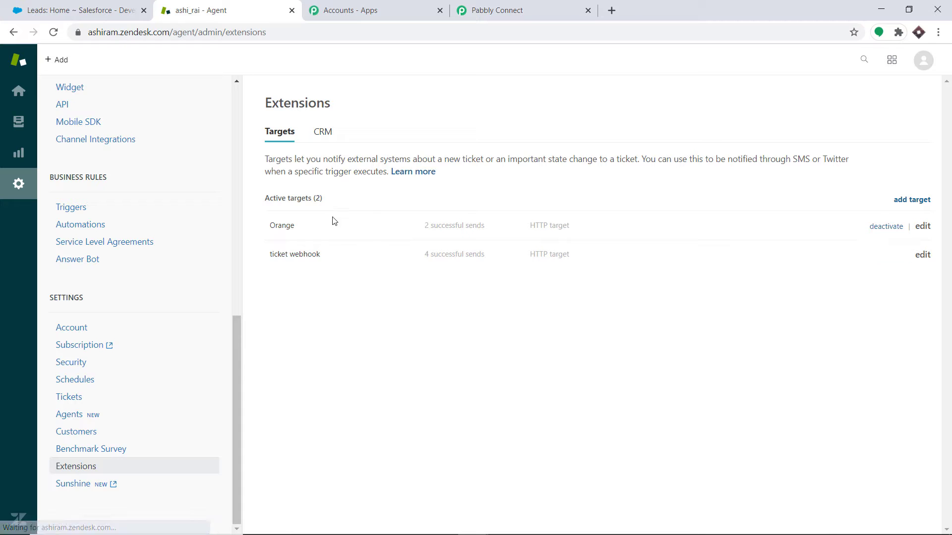
# Start adding an HTTP target and title it "Salesforce Integrations".
pyautogui.click(912, 201)
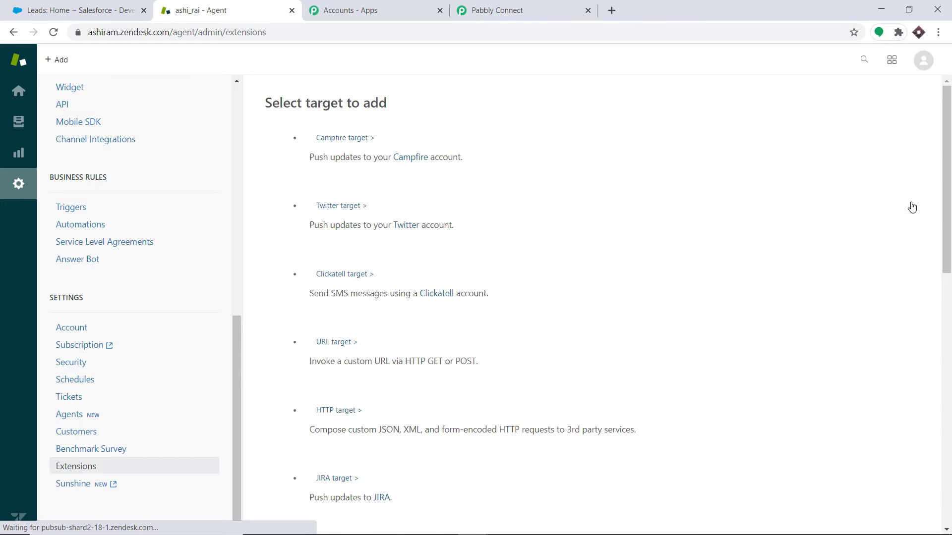
pyautogui.scroll(-1, 716, 196)
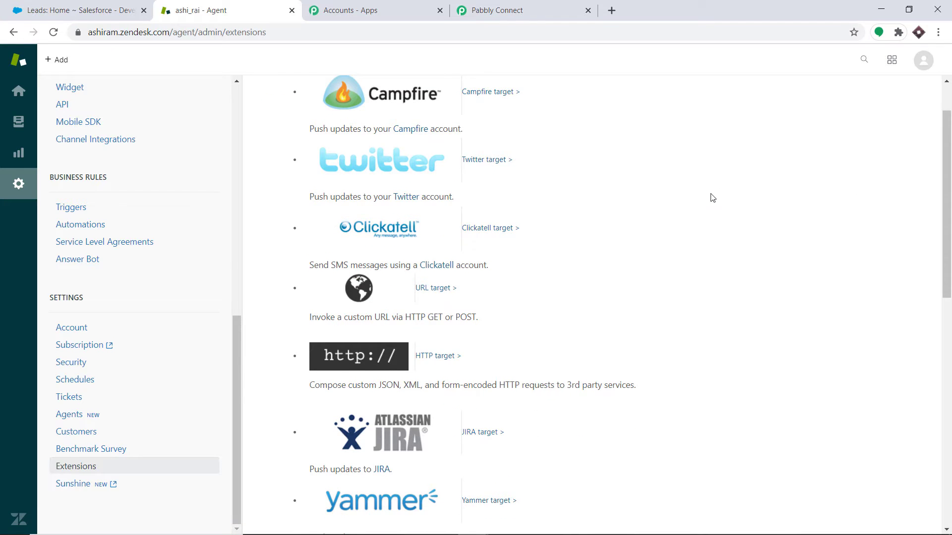
pyautogui.scroll(-1, 707, 208)
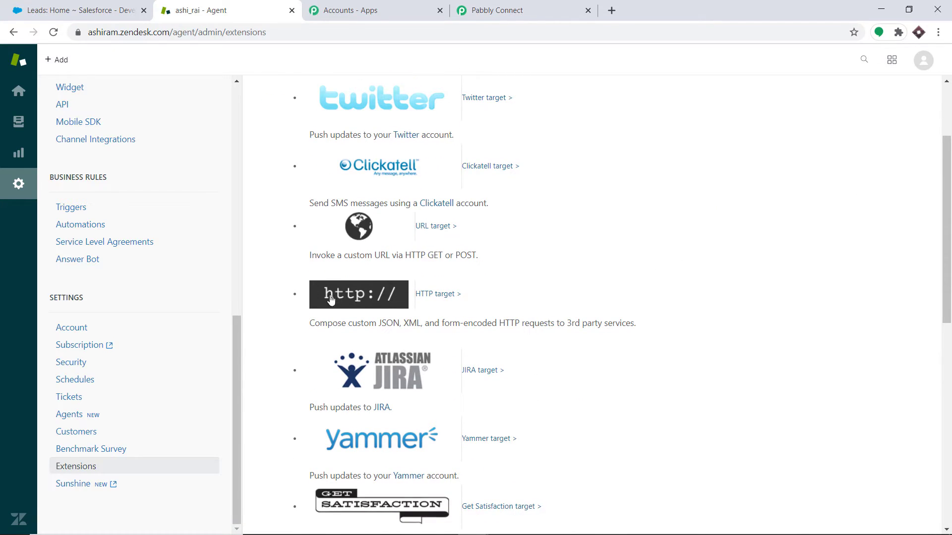
pyautogui.click(404, 301)
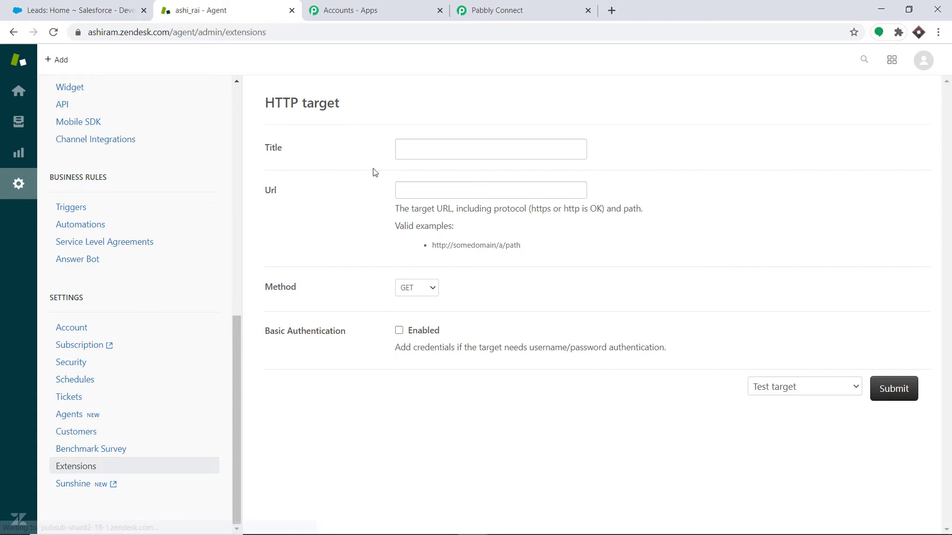
pyautogui.click(411, 148)
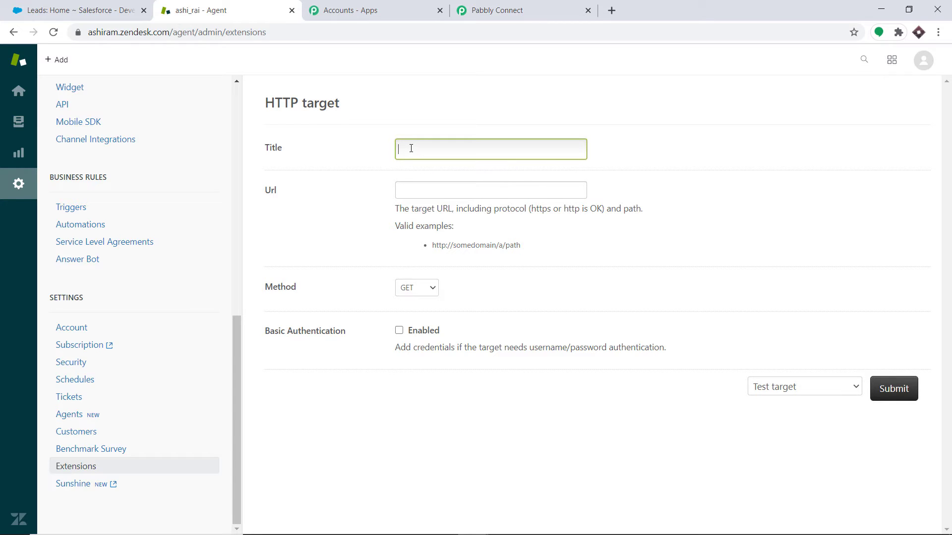
pyautogui.write('Salesforce in')
pyautogui.press('BackSpace')
pyautogui.write('Integrations')
# Copy the webhook URL from the Pabbly Connect trigger and paste it as the Zendesk HTTP target's URL.
pyautogui.click(508, 6)
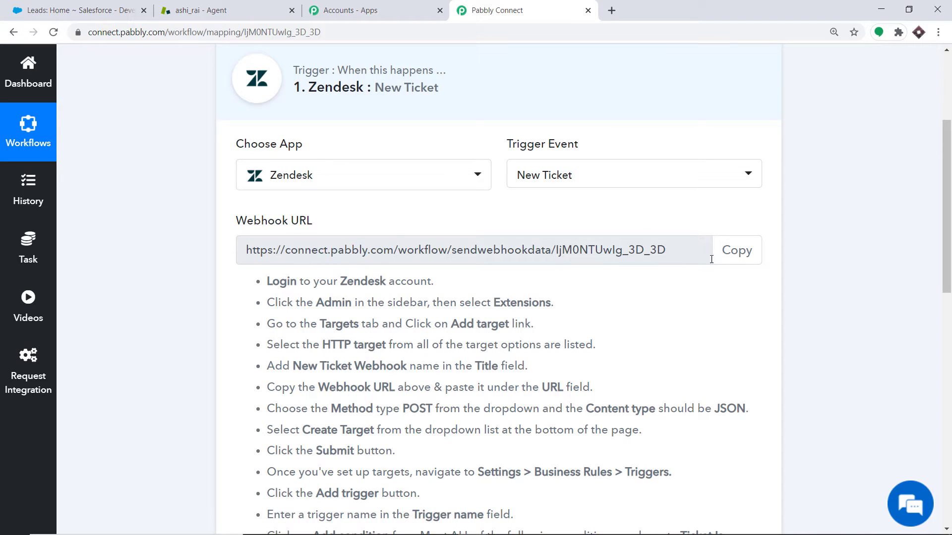
pyautogui.click(736, 250)
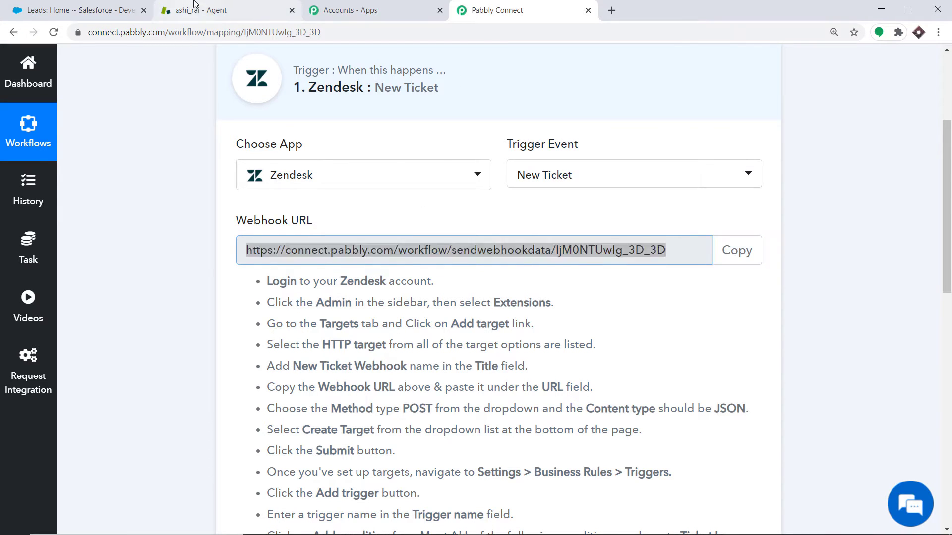
pyautogui.click(169, 9)
pyautogui.click(405, 193)
pyautogui.rightClick(404, 195)
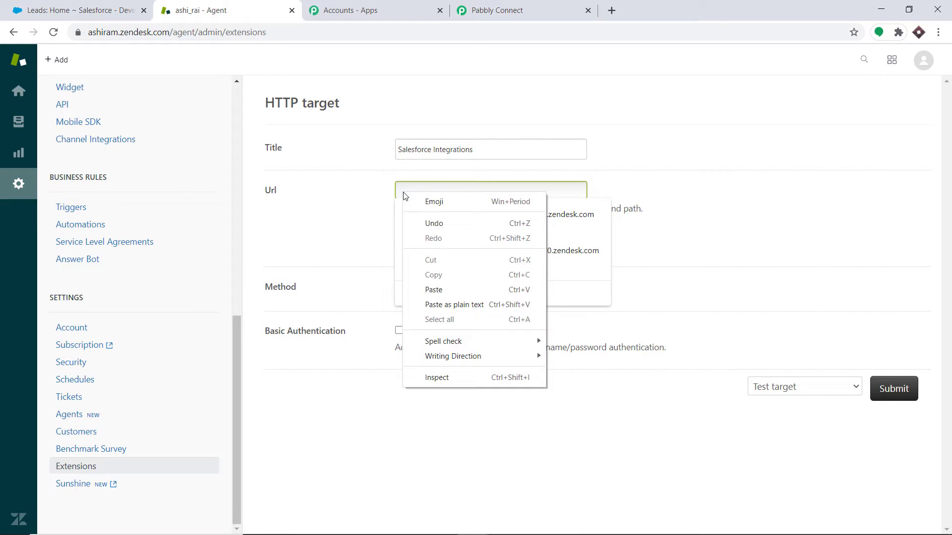
pyautogui.click(437, 290)
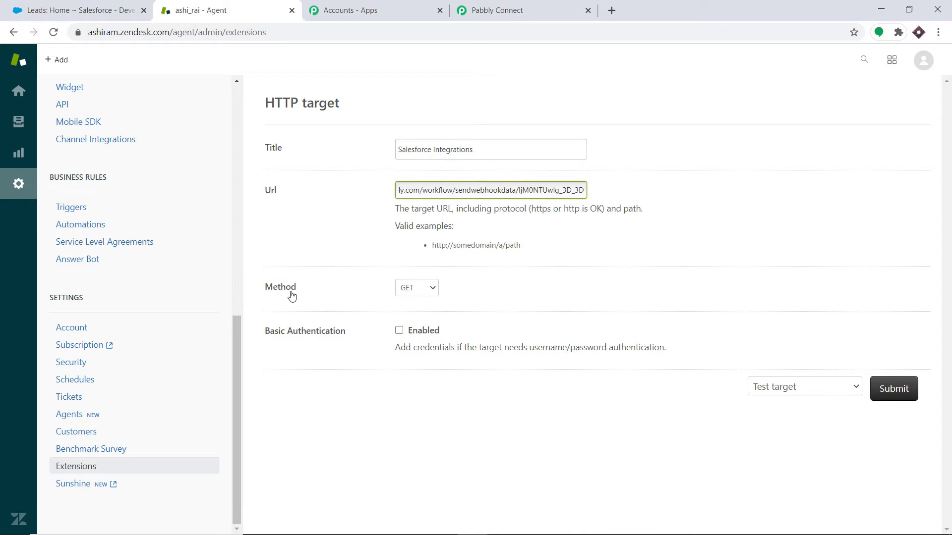
# Set the HTTP target's method to POST and submit it with the Create target option.
pyautogui.click(406, 293)
pyautogui.click(410, 322)
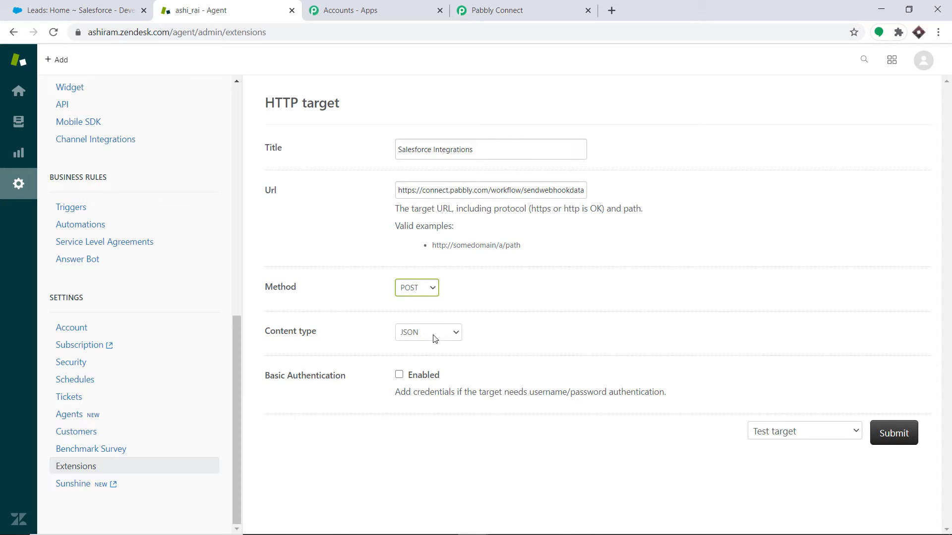
pyautogui.click(800, 431)
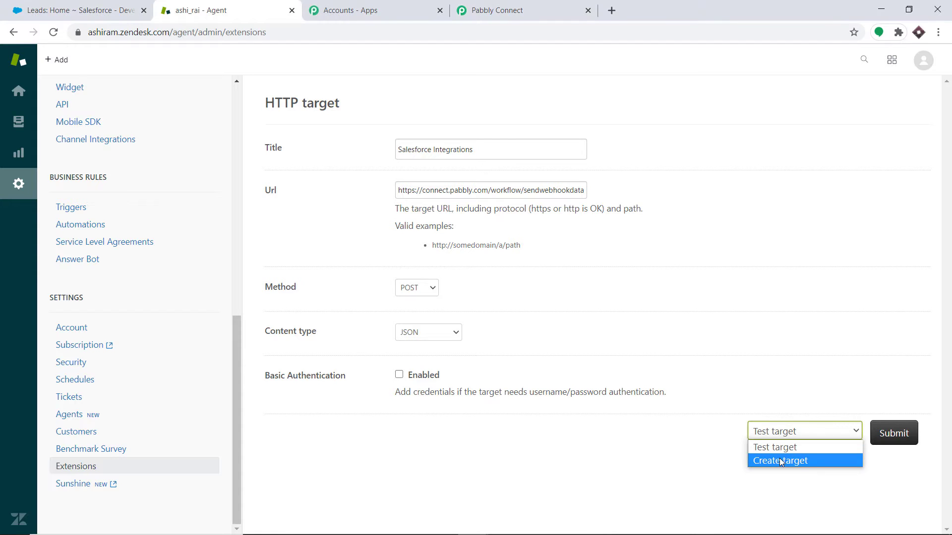
pyautogui.click(780, 458)
pyautogui.click(900, 437)
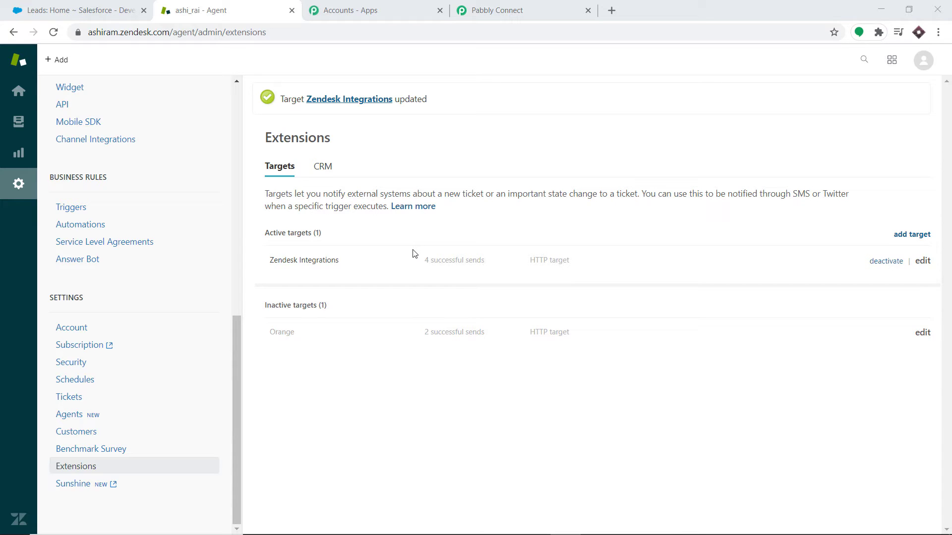
# Start a new trigger under the Zendesk business rules and name it "GOLD".
pyautogui.click(75, 212)
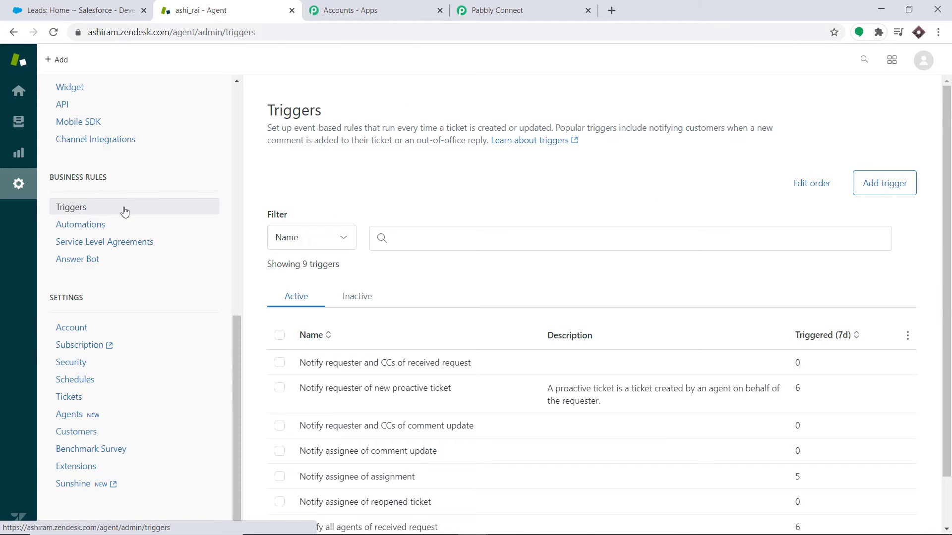
pyautogui.click(881, 193)
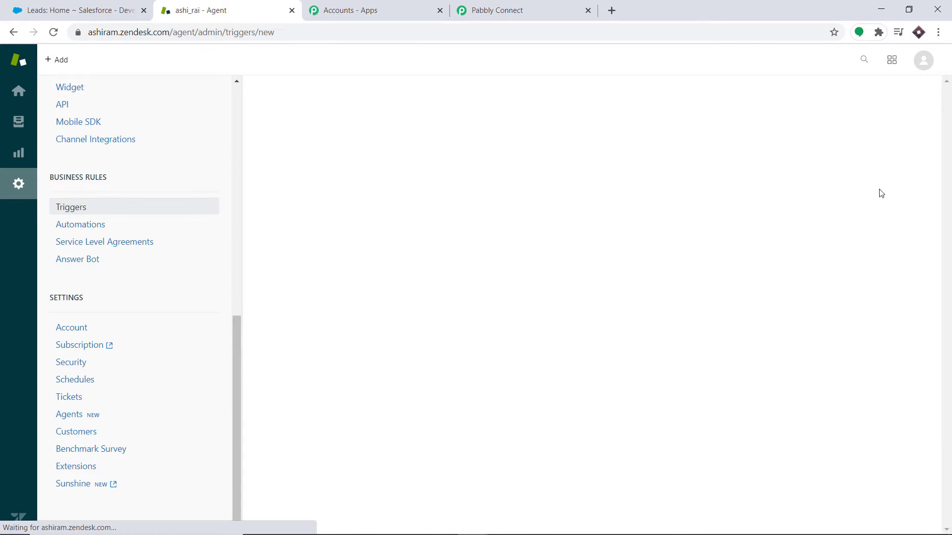
pyautogui.scroll(-2, 734, 138)
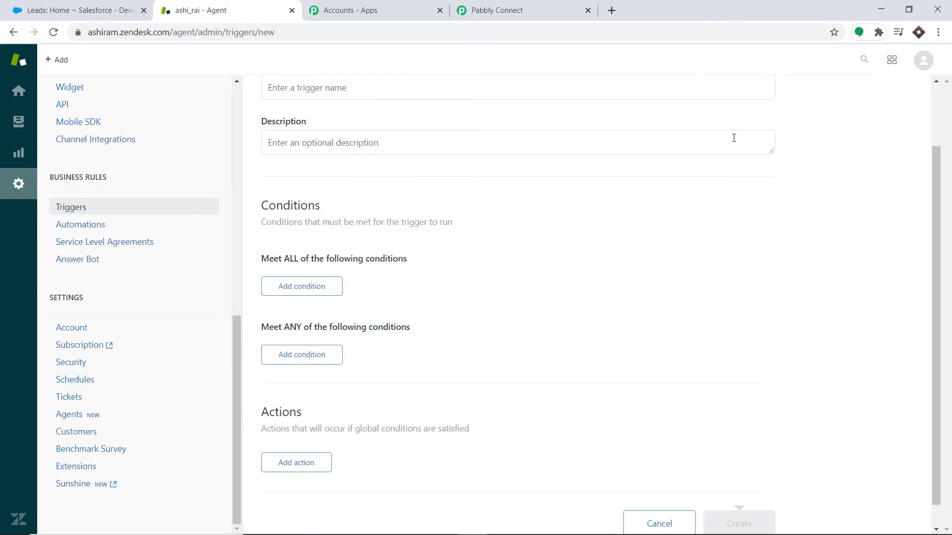
pyautogui.scroll(2, 415, 141)
pyautogui.click(345, 172)
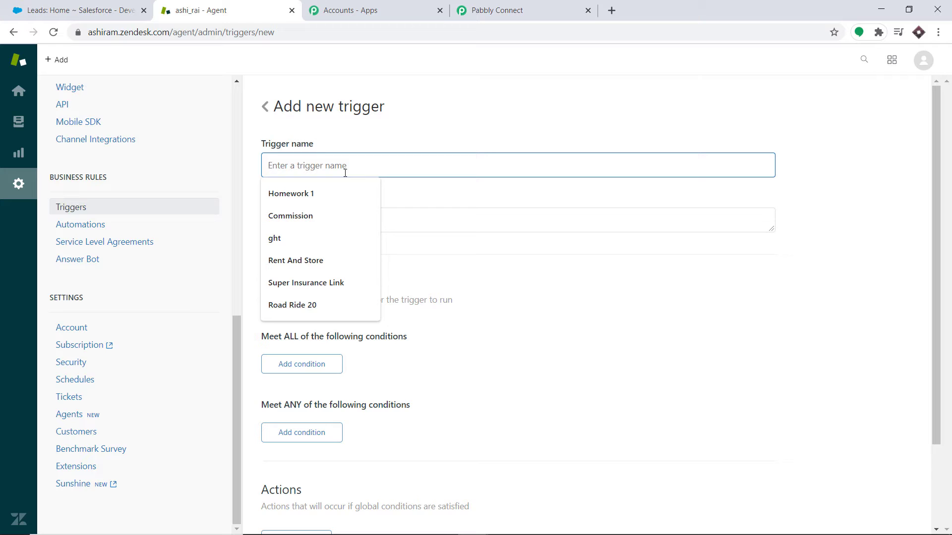
pyautogui.write('GOLD')
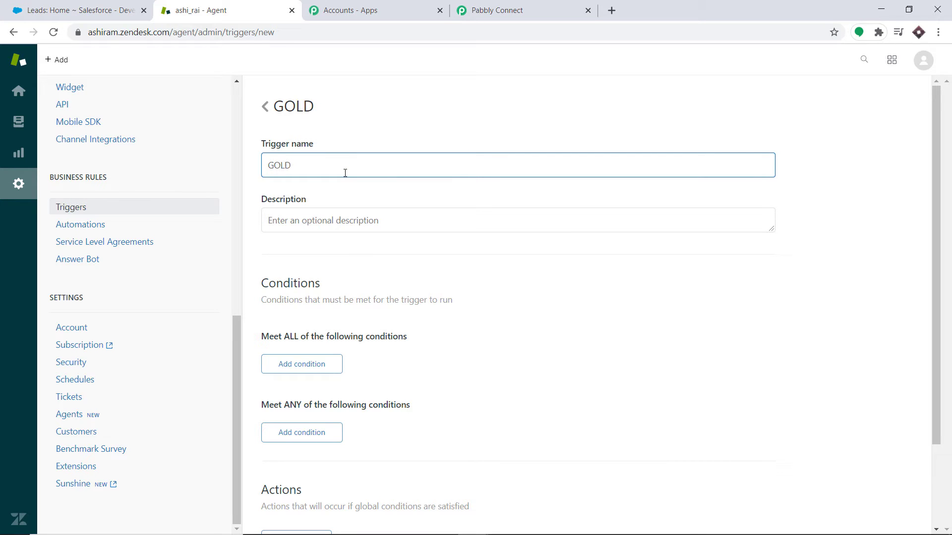
# Add a condition to the trigger's Meet ALL group requiring that Ticket Is Created.
pyautogui.click(391, 108)
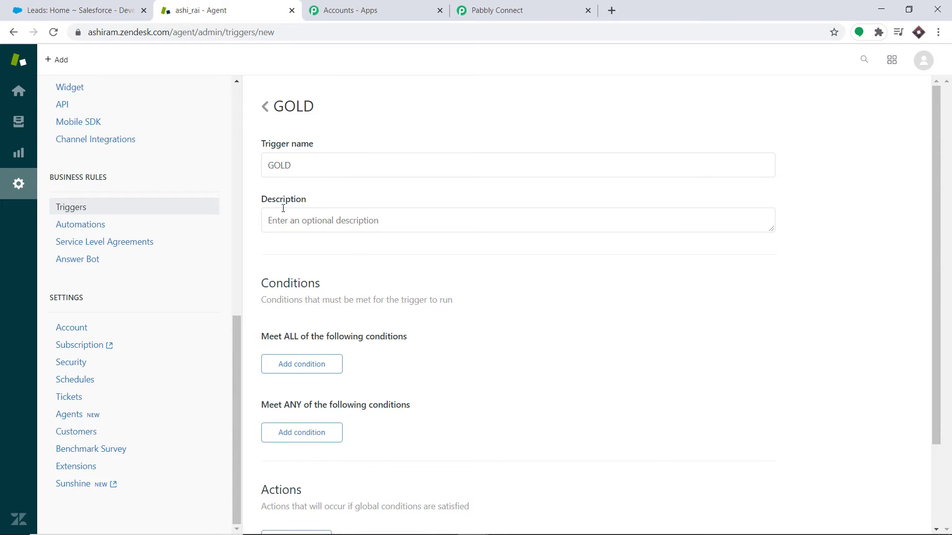
pyautogui.scroll(-2, 397, 219)
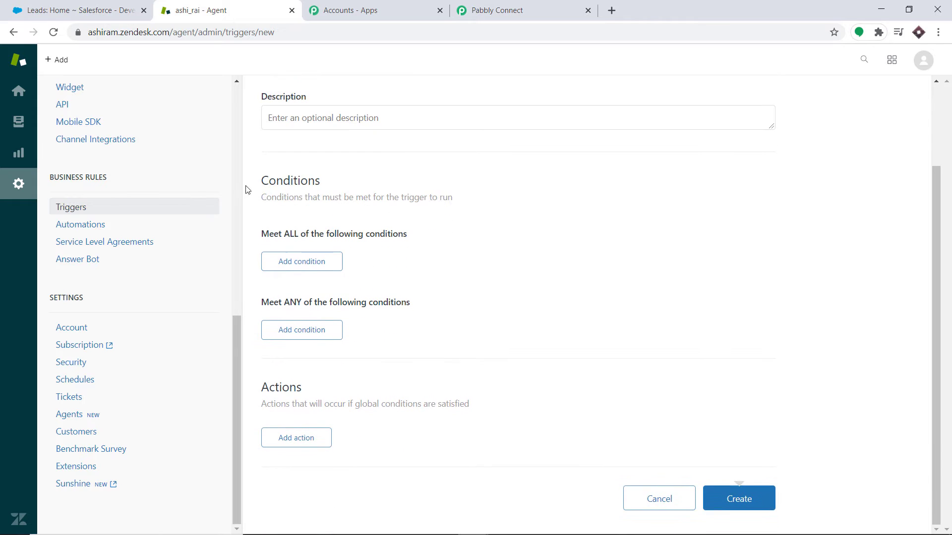
pyautogui.click(315, 265)
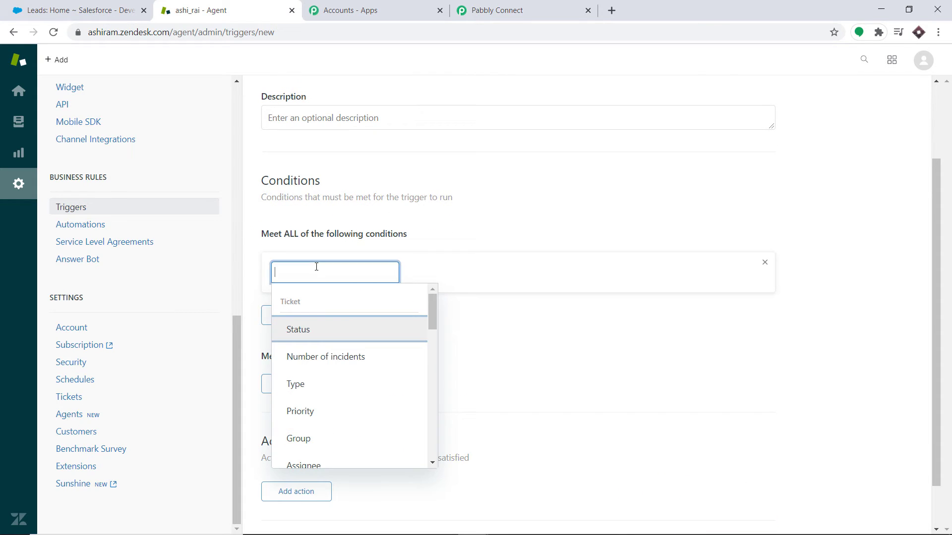
pyautogui.write('Ti')
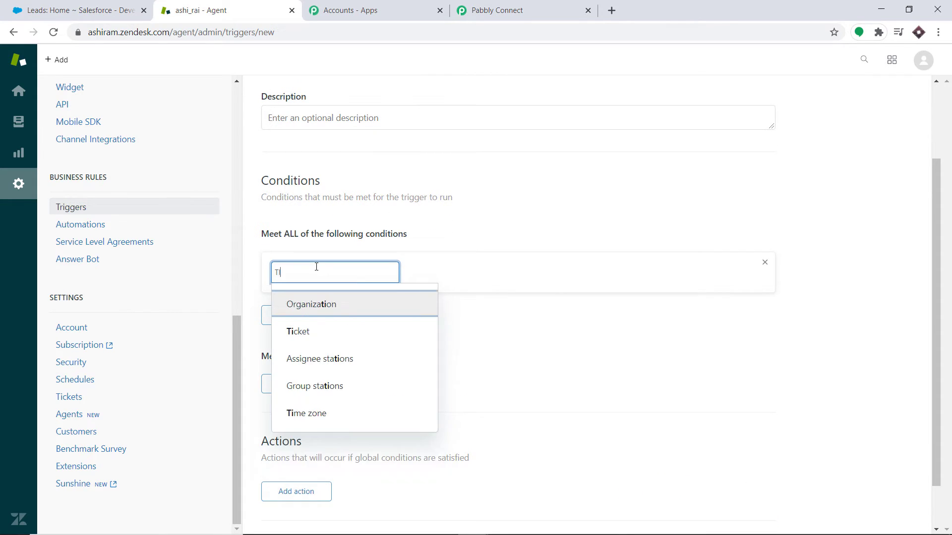
pyautogui.click(306, 333)
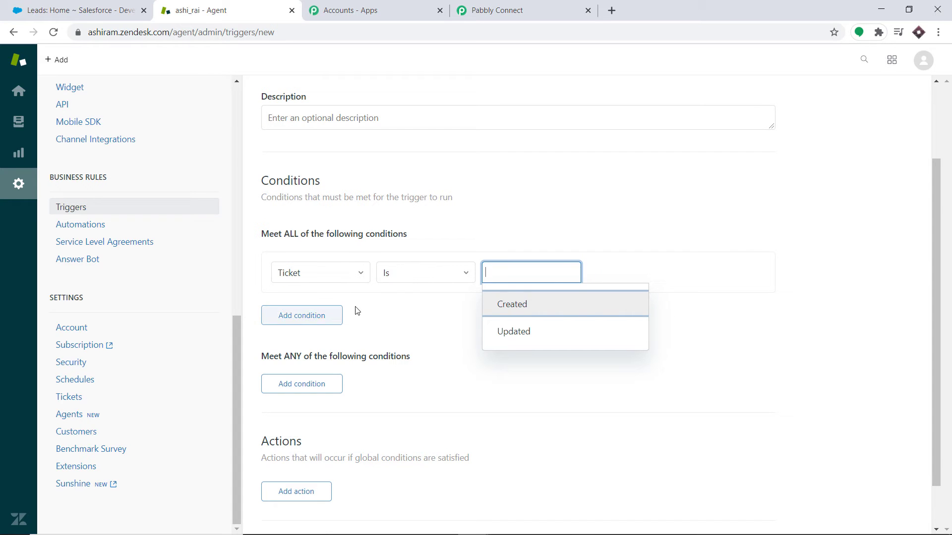
pyautogui.click(516, 304)
# Add a Notify target action to the trigger and choose Zendesk Integrations as its target.
pyautogui.scroll(-1, 511, 303)
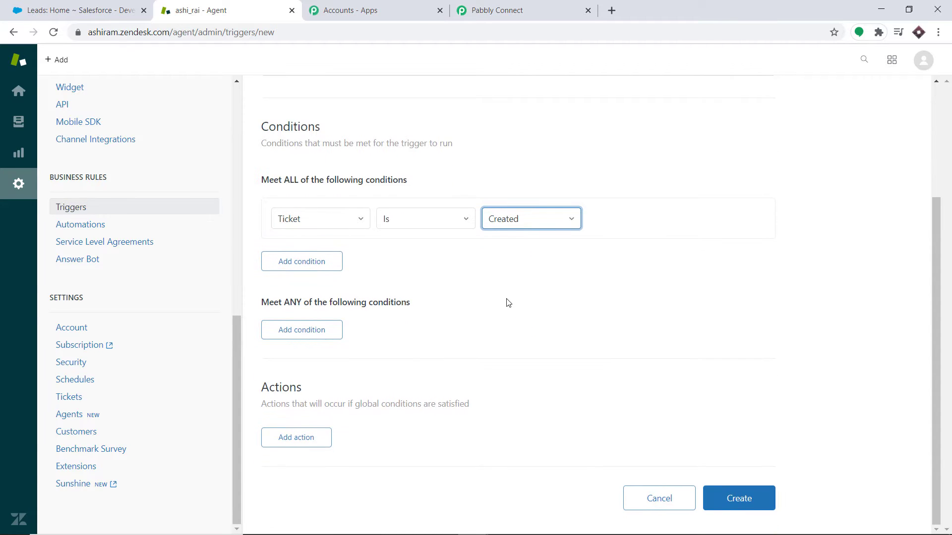
pyautogui.click(302, 446)
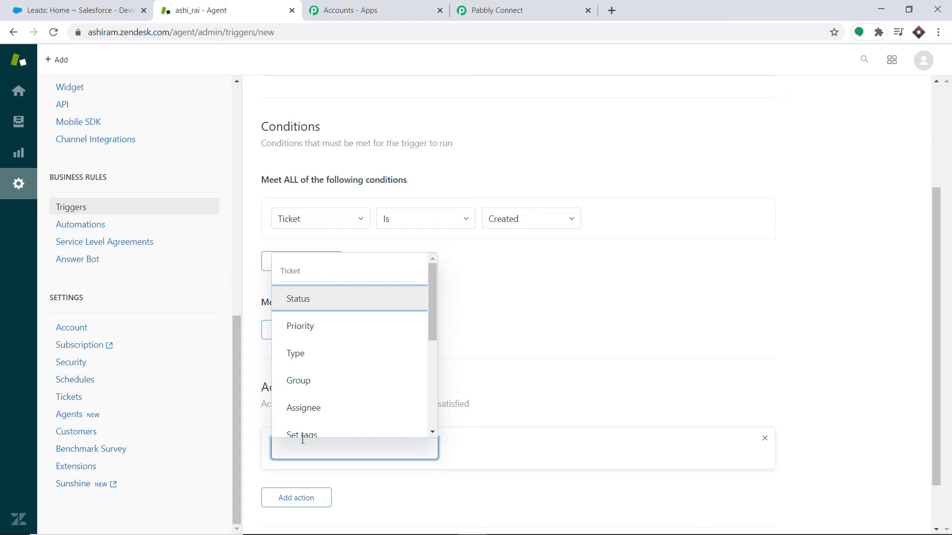
pyautogui.scroll(-5, 318, 406)
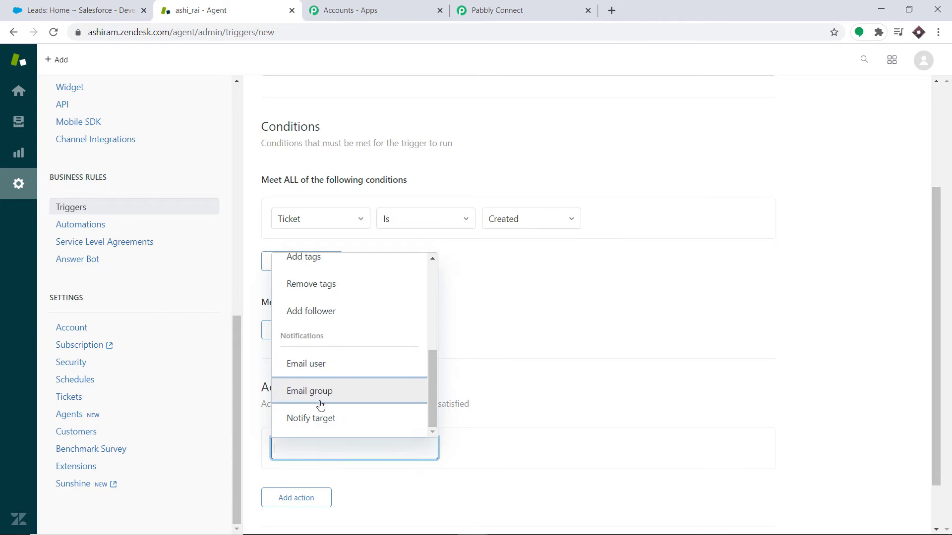
pyautogui.click(328, 419)
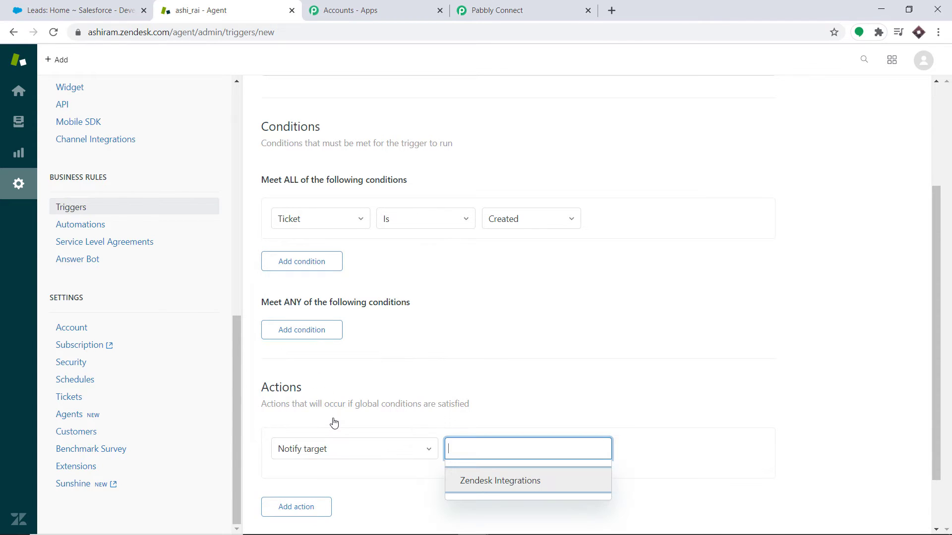
pyautogui.click(493, 483)
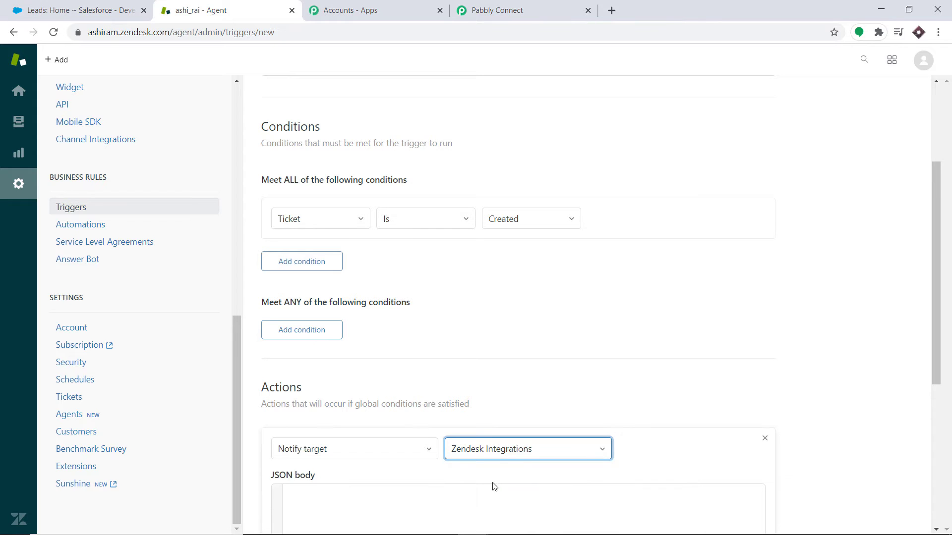
# Copy the JSON lines from ticket_id to ticket_organization_name out of the Zendesk setup instructions in Pabbly Connect.
pyautogui.scroll(-1, 499, 389)
pyautogui.scroll(-5, 498, 387)
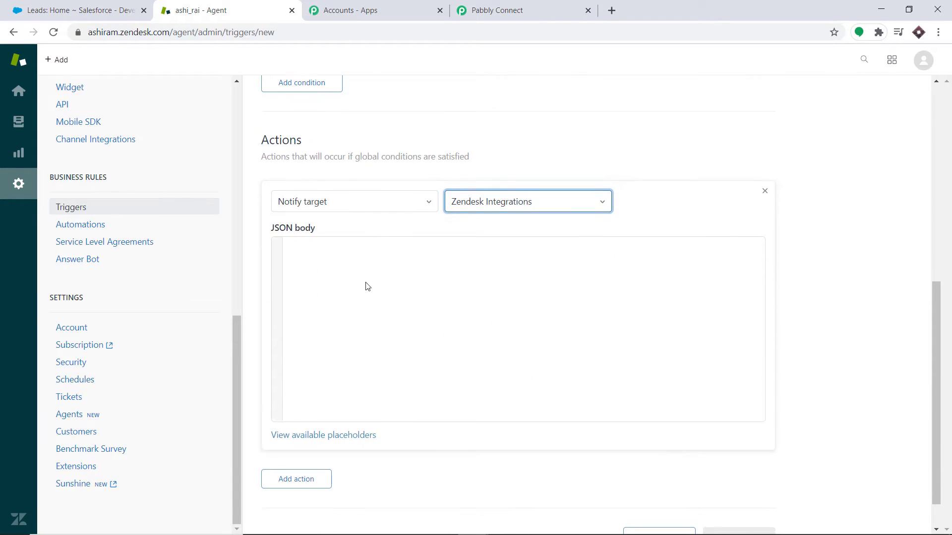
pyautogui.click(300, 243)
pyautogui.click(504, 6)
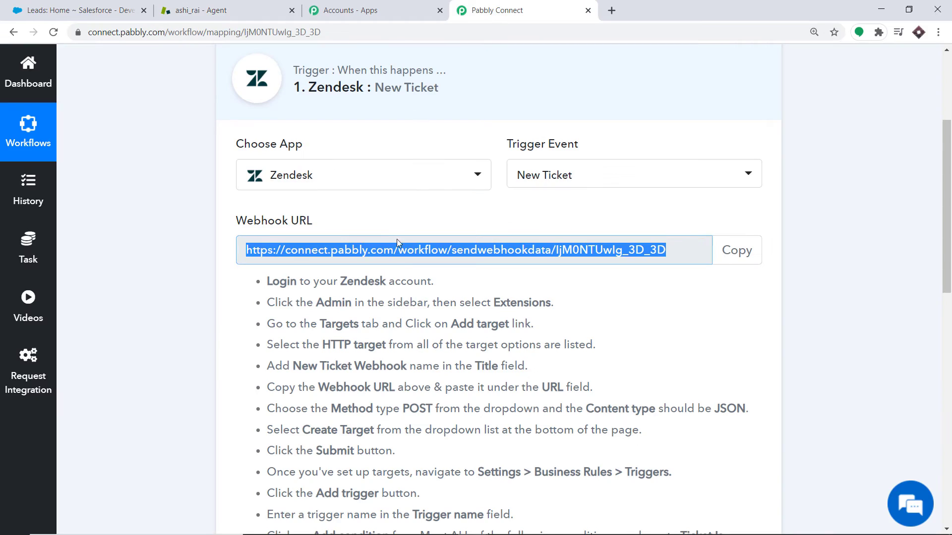
pyautogui.scroll(-9, 401, 248)
pyautogui.scroll(-1, 318, 175)
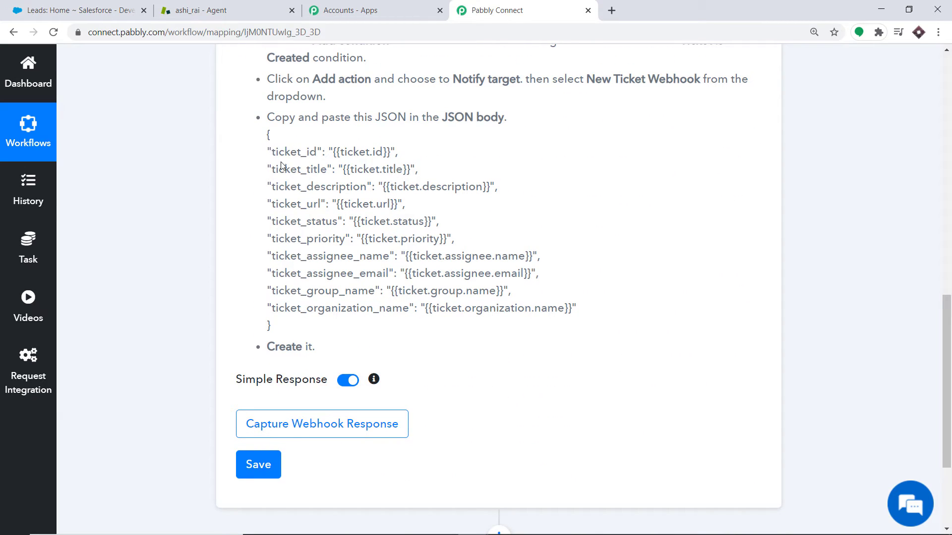
pyautogui.moveTo(268, 151); pyautogui.dragTo(576, 310)
pyautogui.rightClick(382, 248)
pyautogui.click(397, 257)
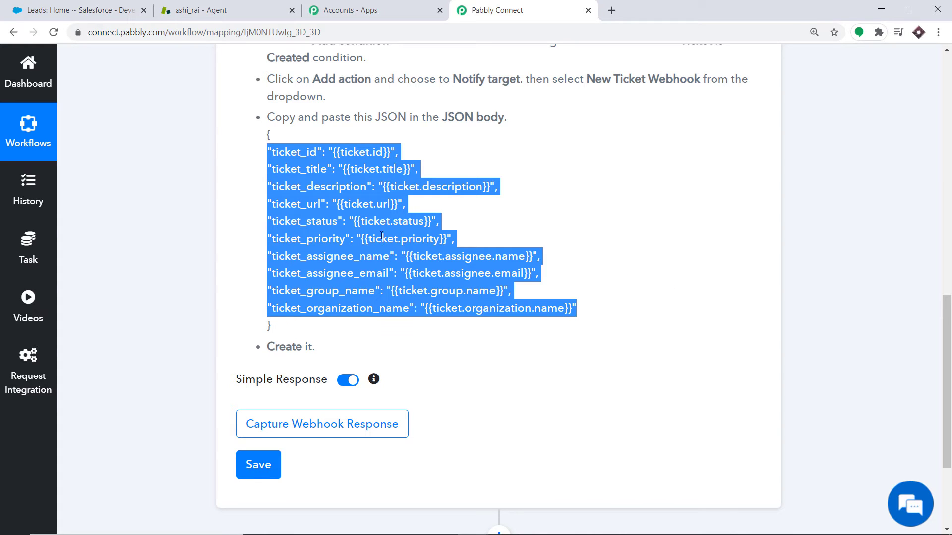
# Switch to Zendesk and paste the copied ticket fields between the braces of the notify action's JSON body.
pyautogui.click(240, 9)
pyautogui.click(302, 251)
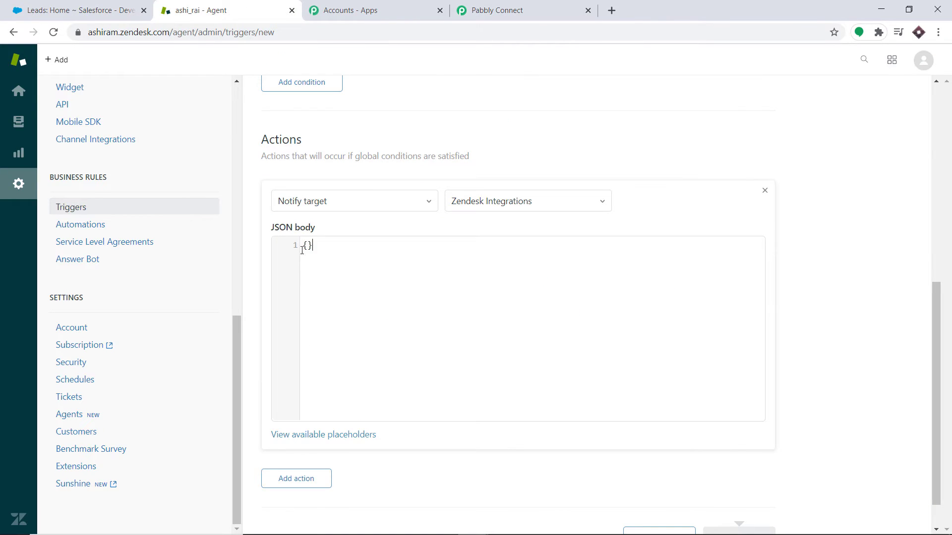
pyautogui.rightClick(307, 246)
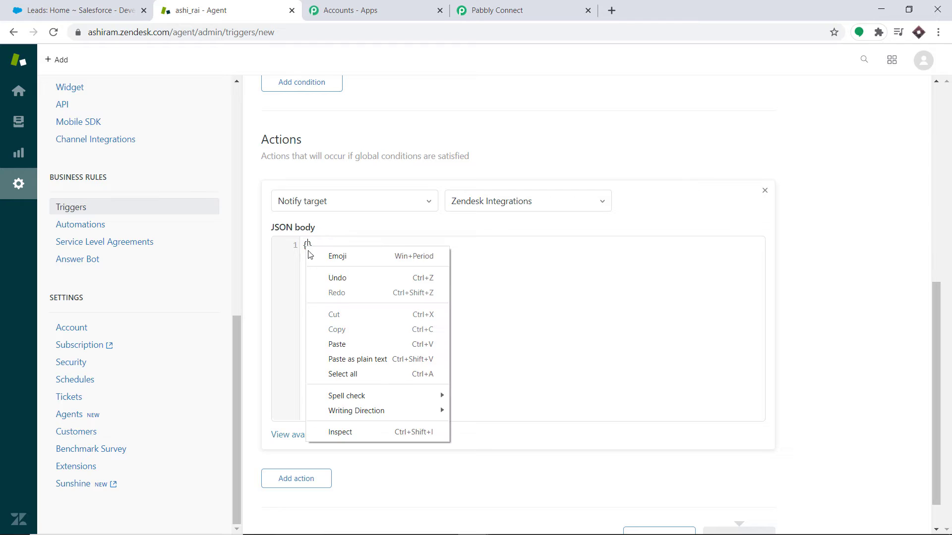
pyautogui.click(340, 342)
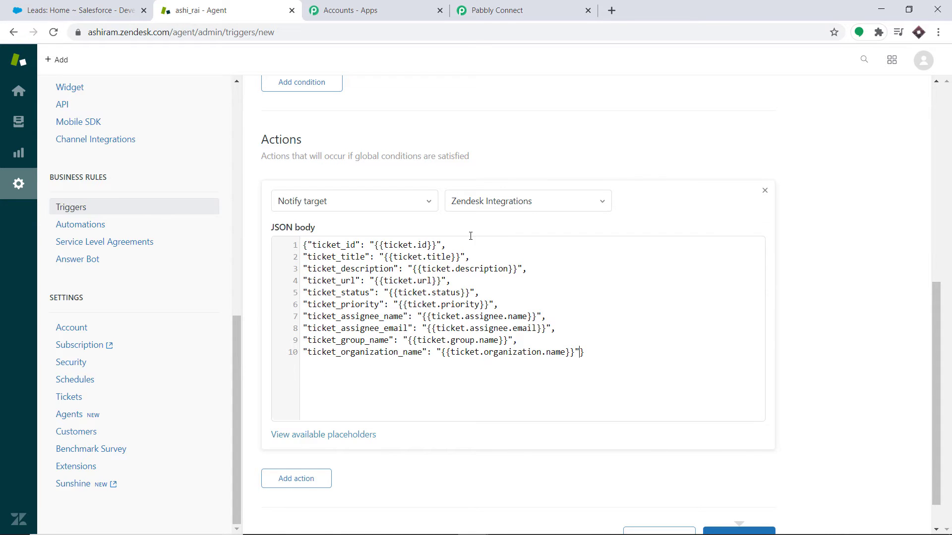
# Check the trigger's condition and action against the Pabbly Connect setup instructions and create the Zendesk trigger.
pyautogui.scroll(5, 470, 235)
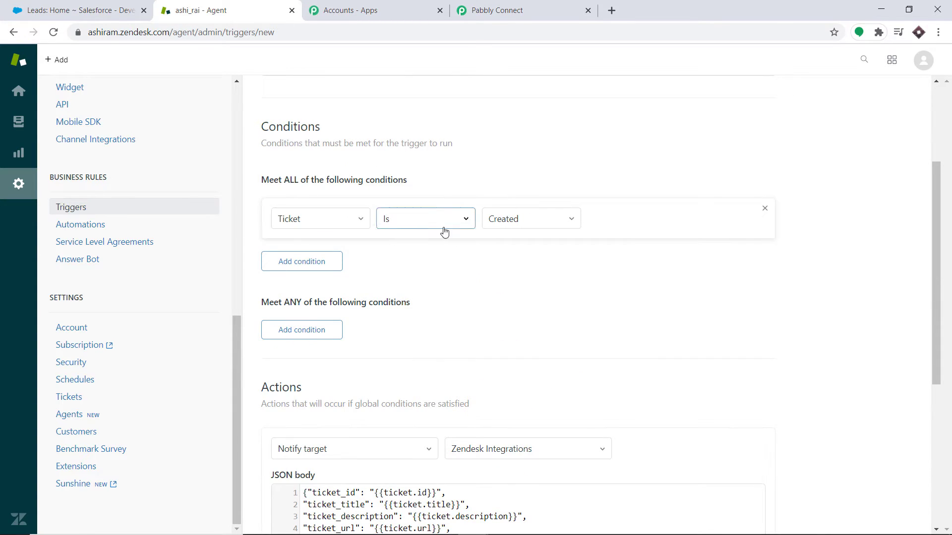
pyautogui.scroll(-2, 302, 407)
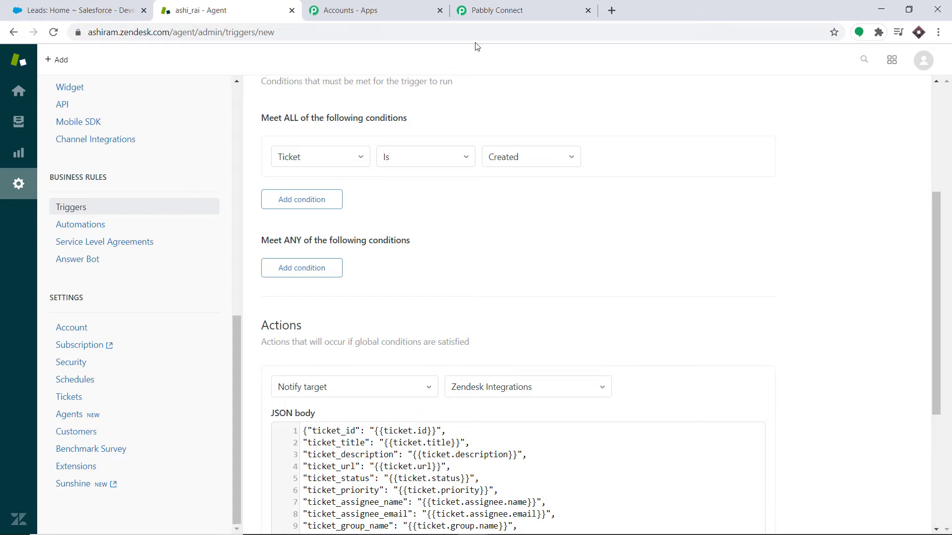
pyautogui.click(497, 5)
pyautogui.scroll(9, 516, 245)
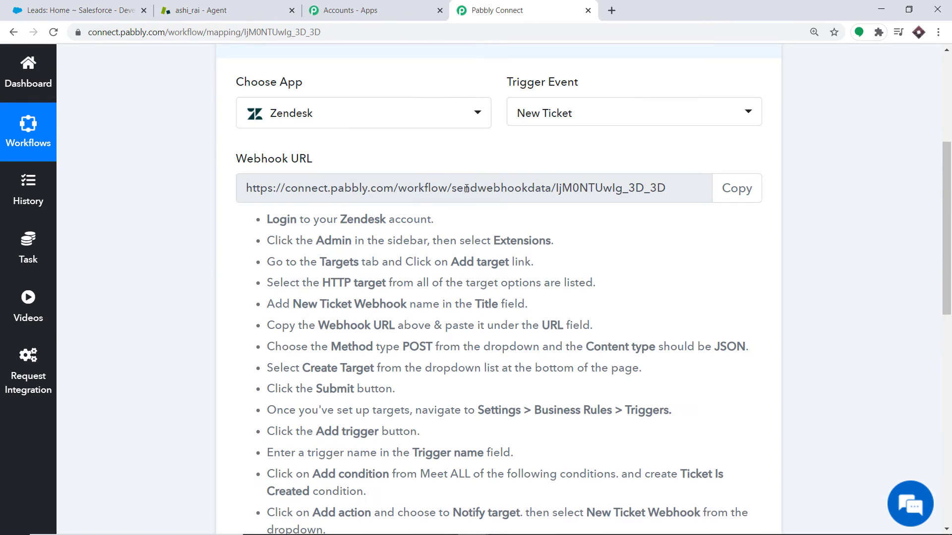
pyautogui.click(164, 5)
pyautogui.scroll(-5, 542, 319)
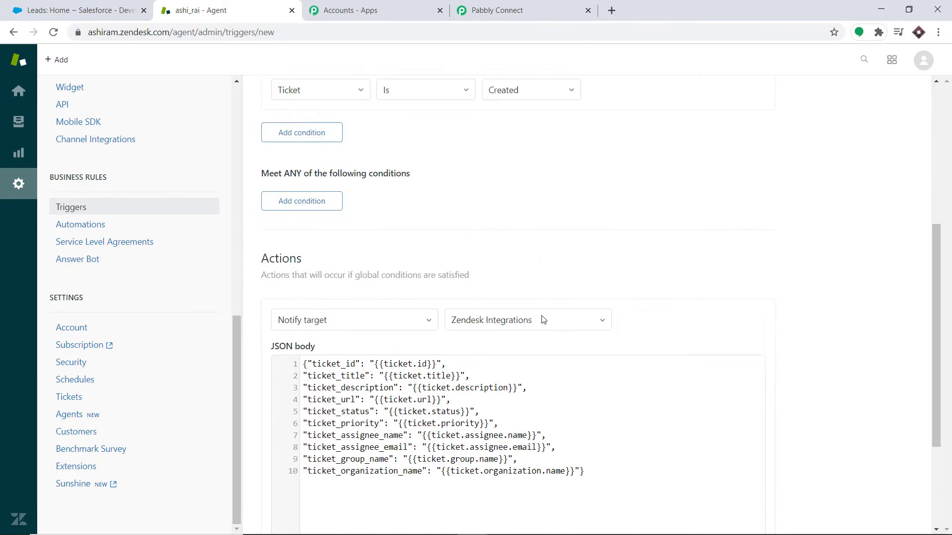
pyautogui.click(725, 500)
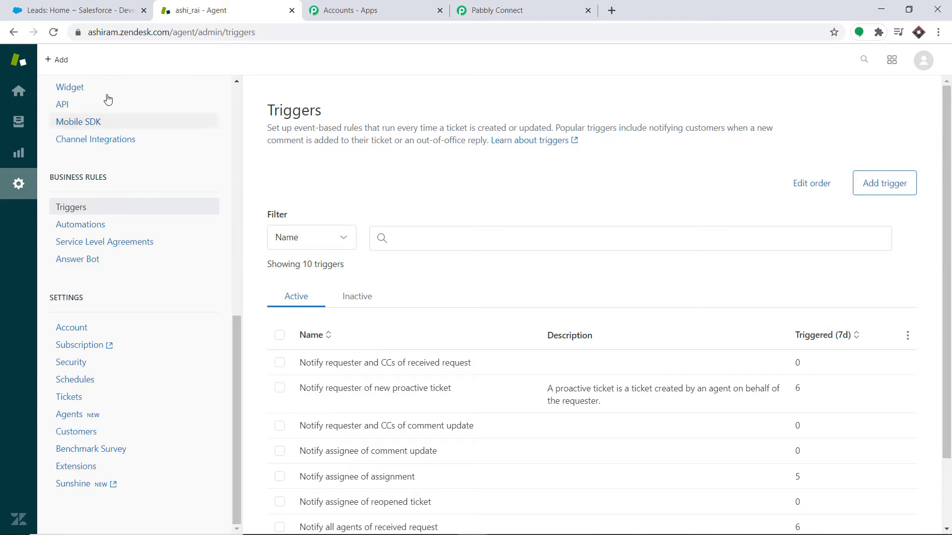
# Switch to Pabbly Connect and start capturing the webhook response for the Zendesk New Ticket trigger.
pyautogui.click(66, 61)
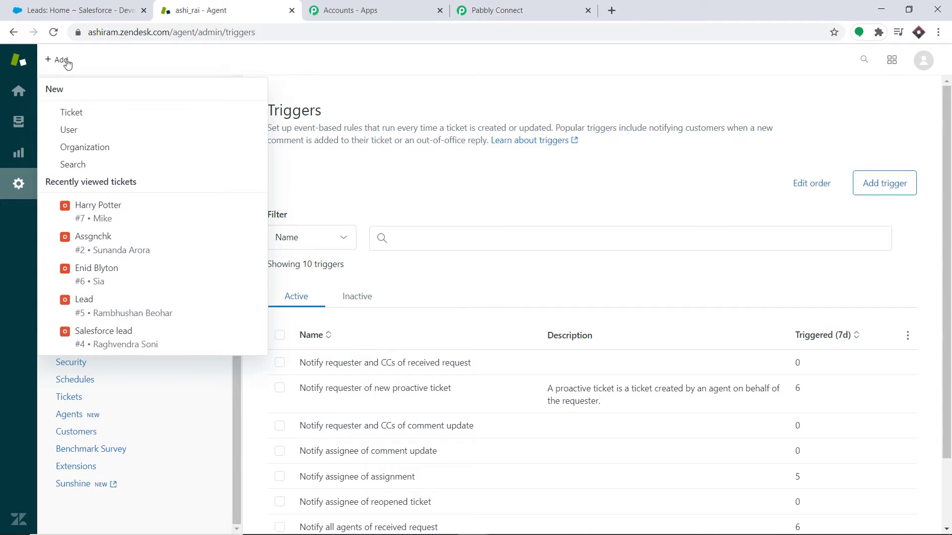
pyautogui.click(490, 9)
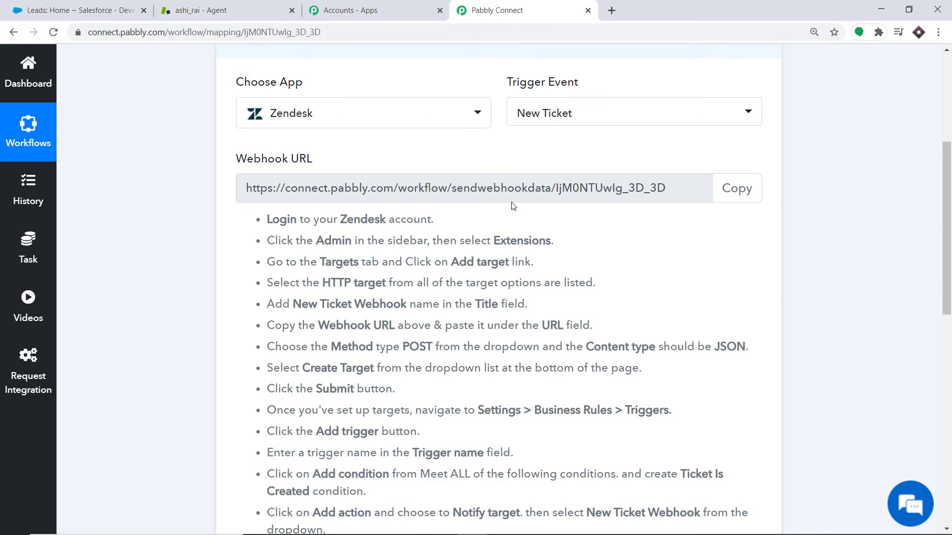
pyautogui.scroll(-12, 514, 206)
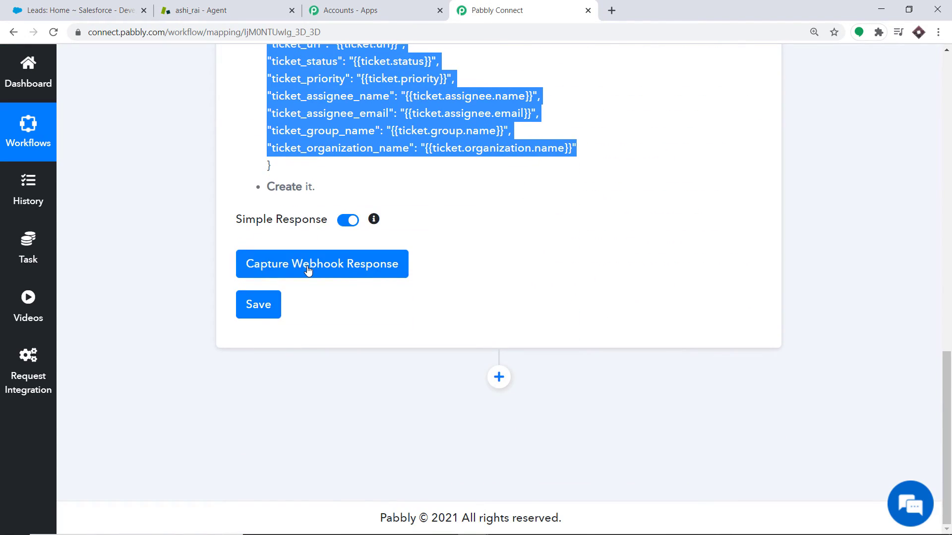
pyautogui.click(308, 268)
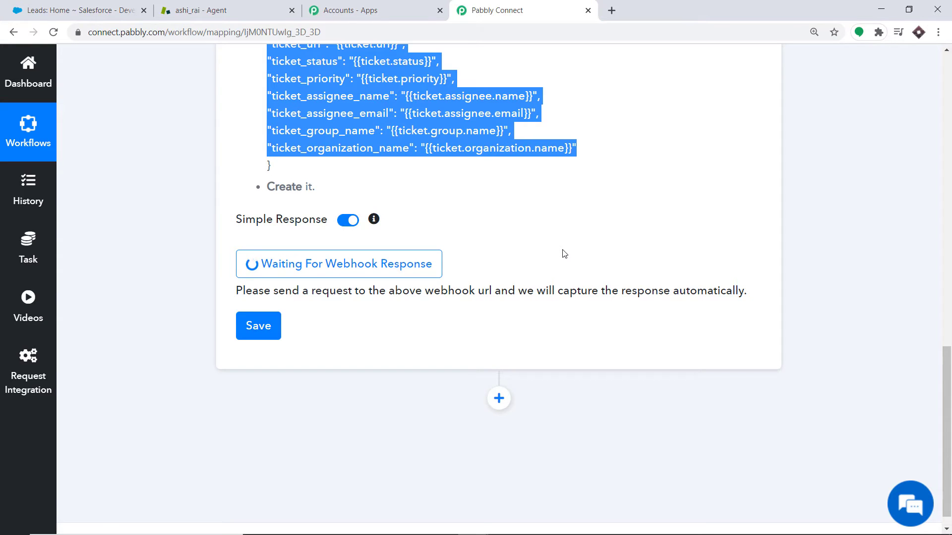
# Start a new ticket in Zendesk and choose the existing customer matching "AA" with the first listed entry as requester.
pyautogui.click(183, 8)
pyautogui.click(64, 60)
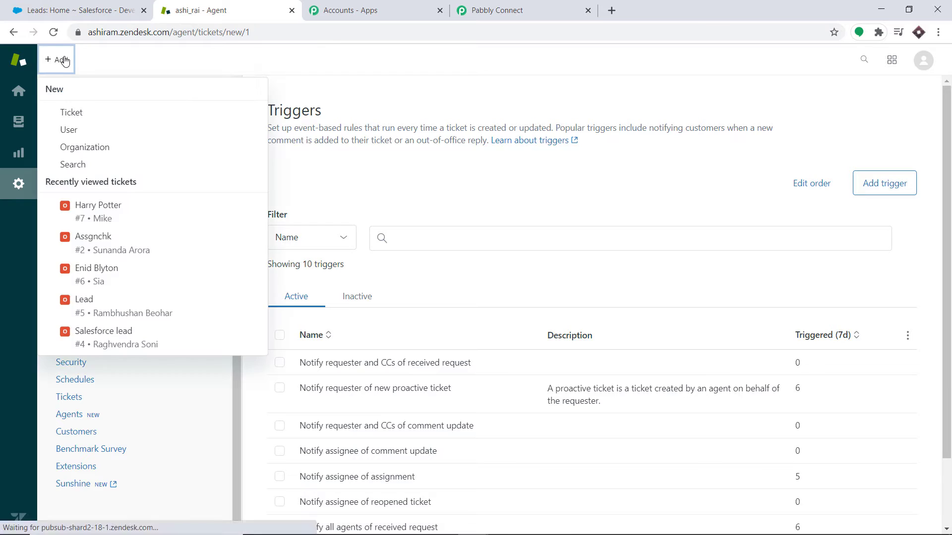
pyautogui.click(74, 110)
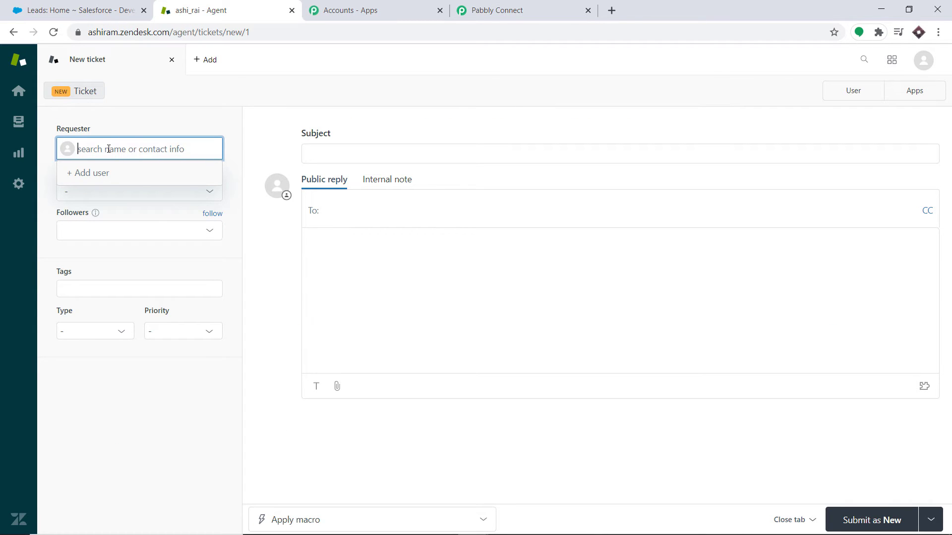
pyautogui.write('AA')
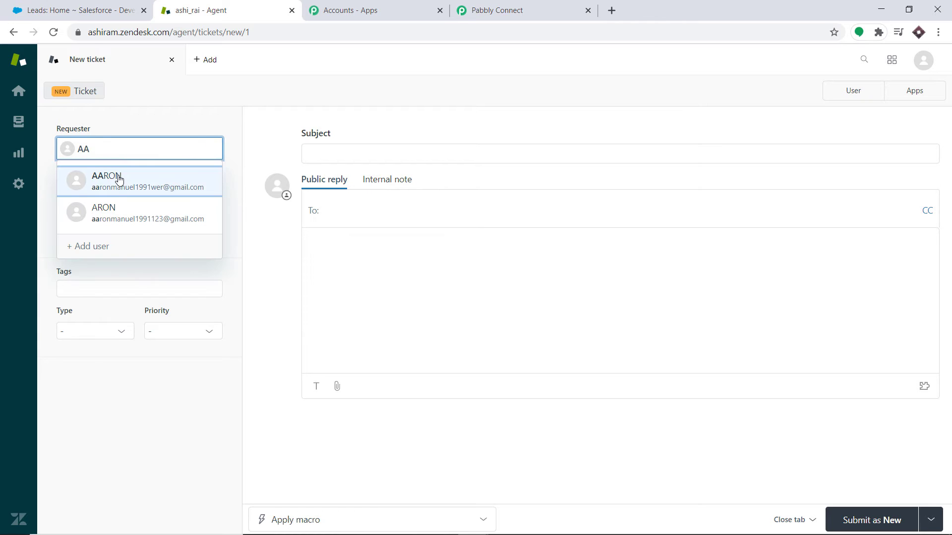
pyautogui.click(118, 178)
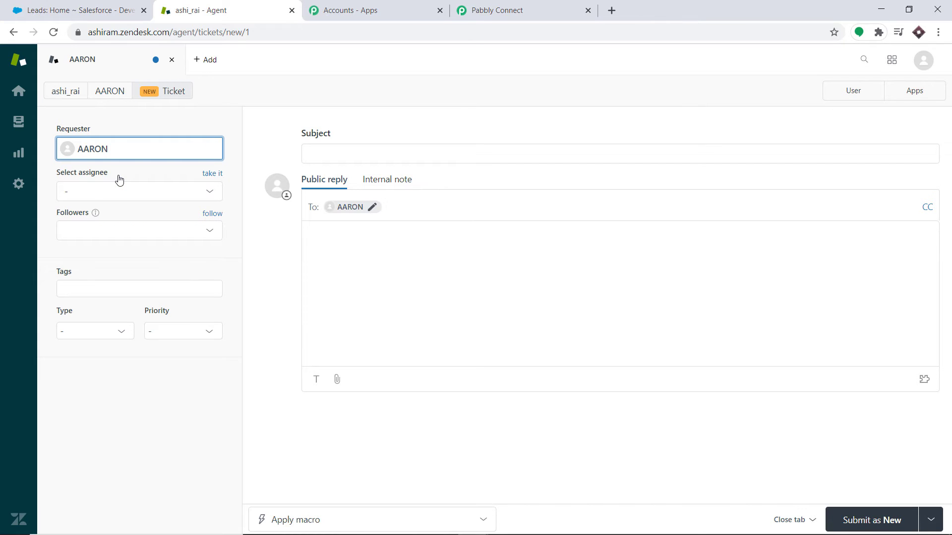
# Assign the new ticket to the last listed agent in the Support group.
pyautogui.click(98, 195)
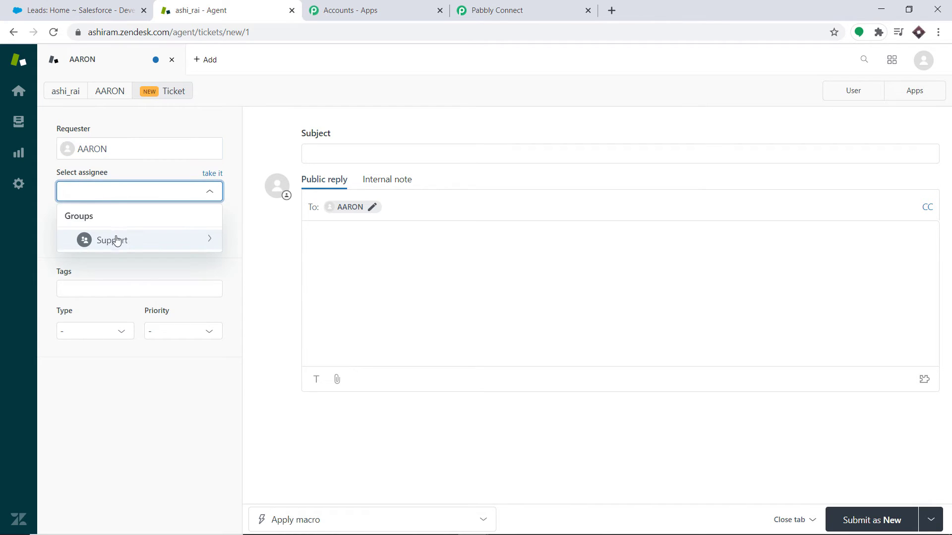
pyautogui.click(116, 241)
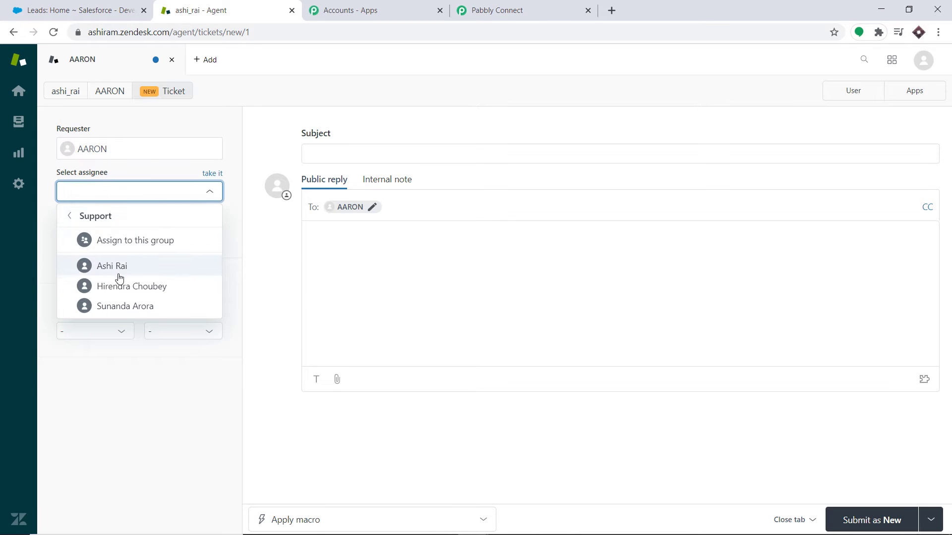
pyautogui.click(131, 307)
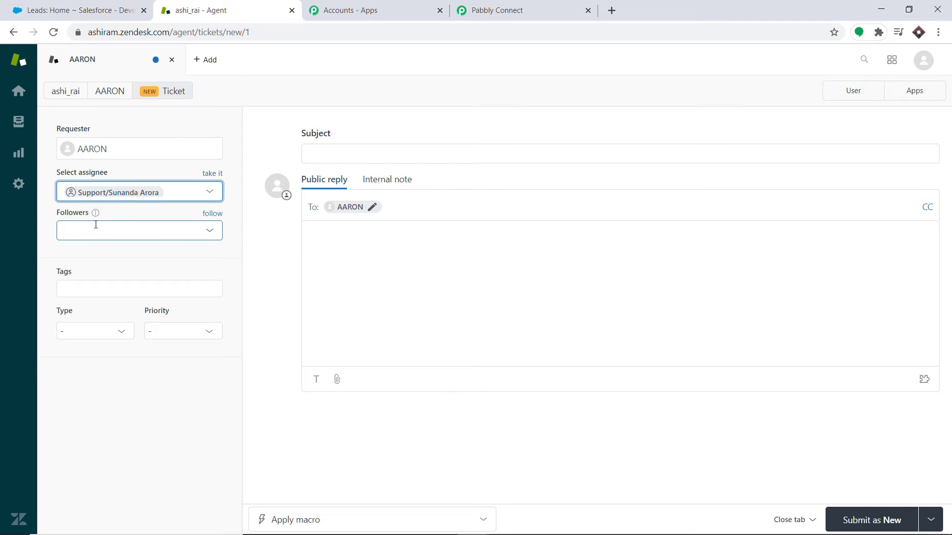
# Give the new ticket the subject "Buy Tesla" and the public reply "Tesla is costly", and submit it as New.
pyautogui.click(318, 153)
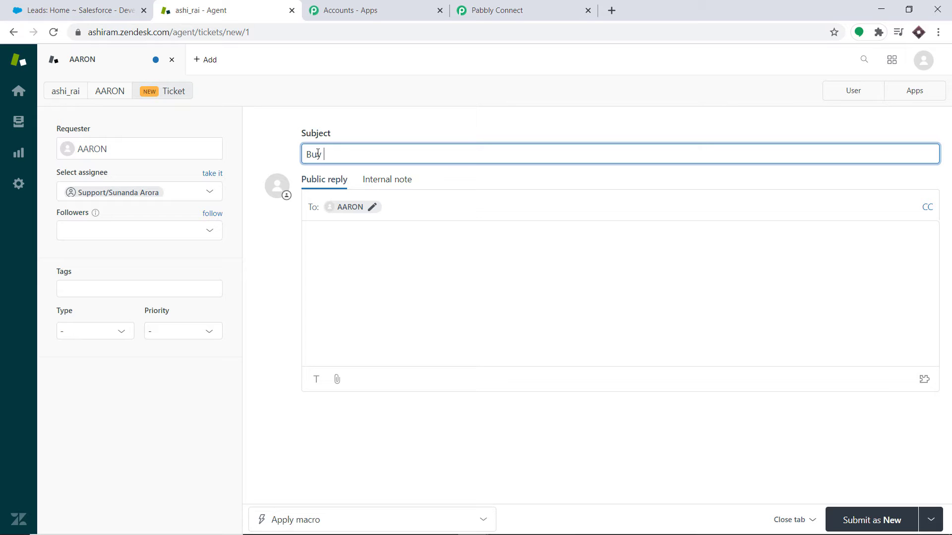
pyautogui.write('Buy Tesla')
pyautogui.click(358, 239)
pyautogui.write('T')
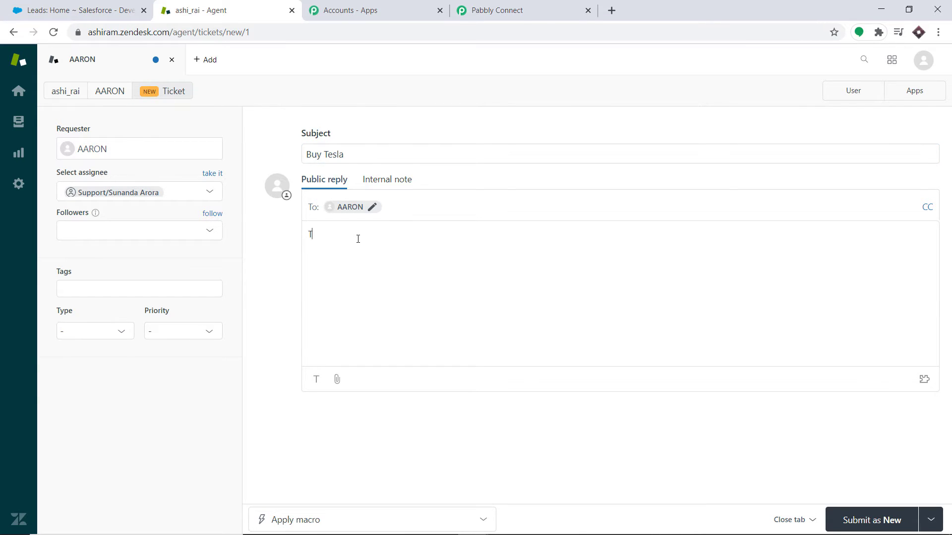
pyautogui.write('esla is costly')
pyautogui.click(871, 519)
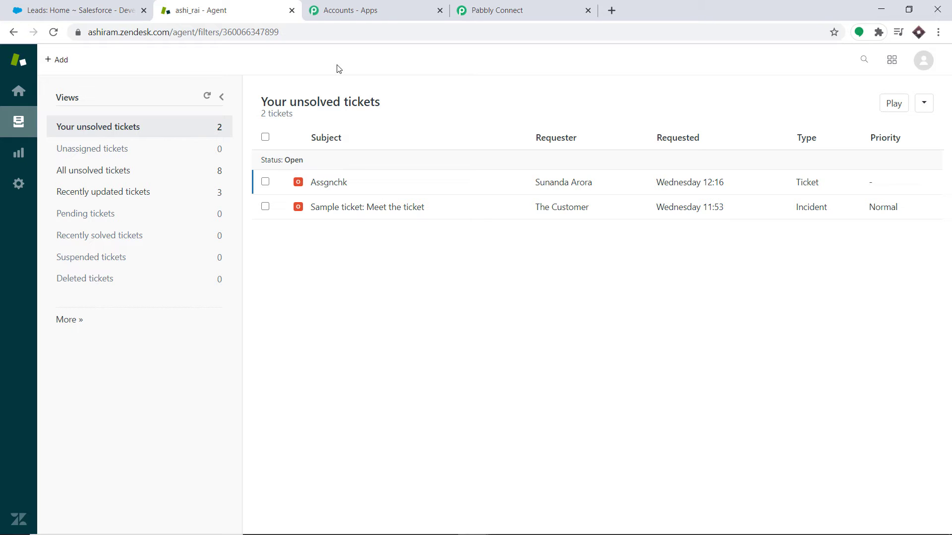
# Switch to Pabbly Connect and review the captured webhook response, including the full ticket description and the assignee, group and organization fields.
pyautogui.click(508, 4)
pyautogui.scroll(-1, 498, 287)
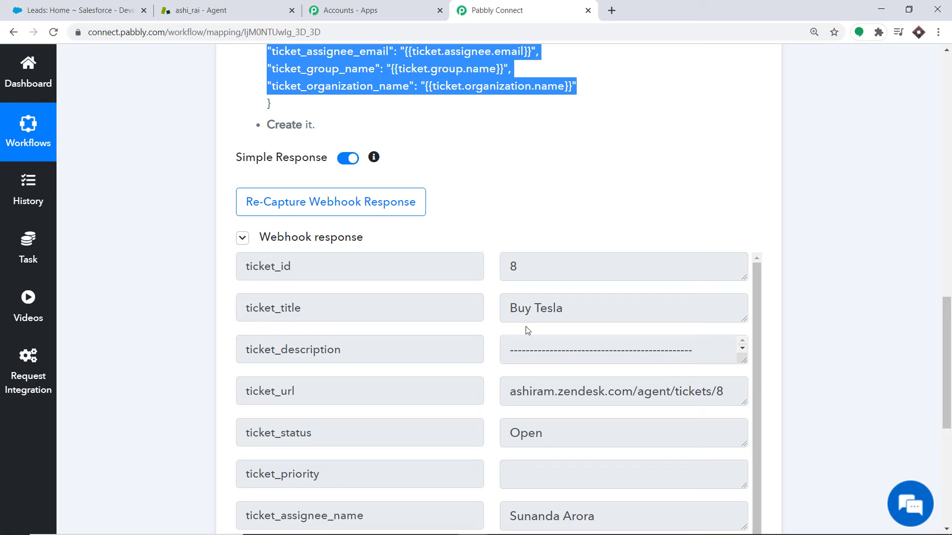
pyautogui.scroll(-1, 585, 313)
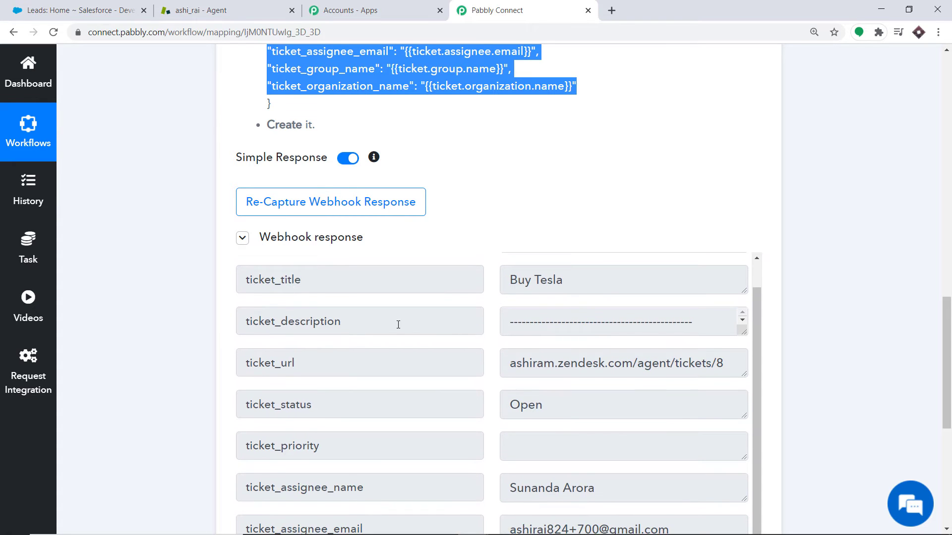
pyautogui.click(743, 320)
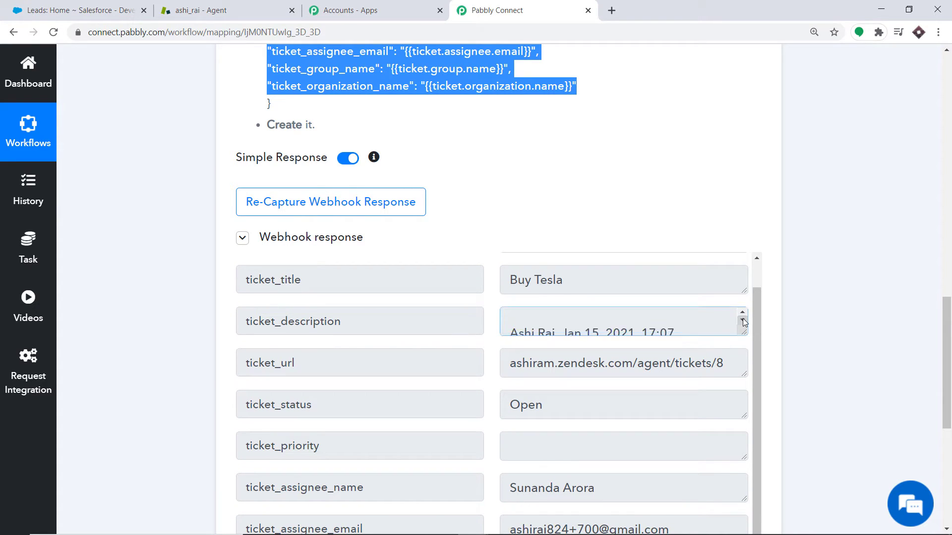
pyautogui.scroll(2, 743, 321)
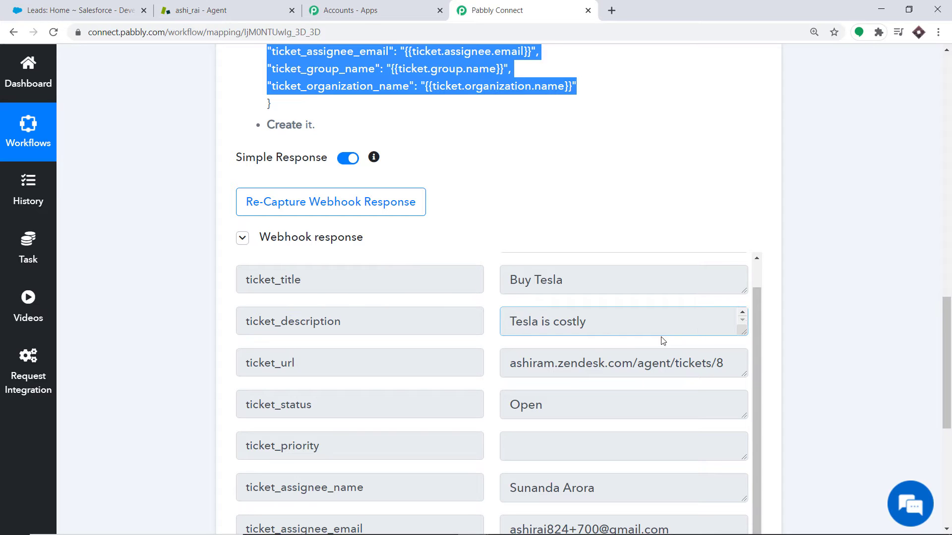
pyautogui.scroll(-1, 472, 348)
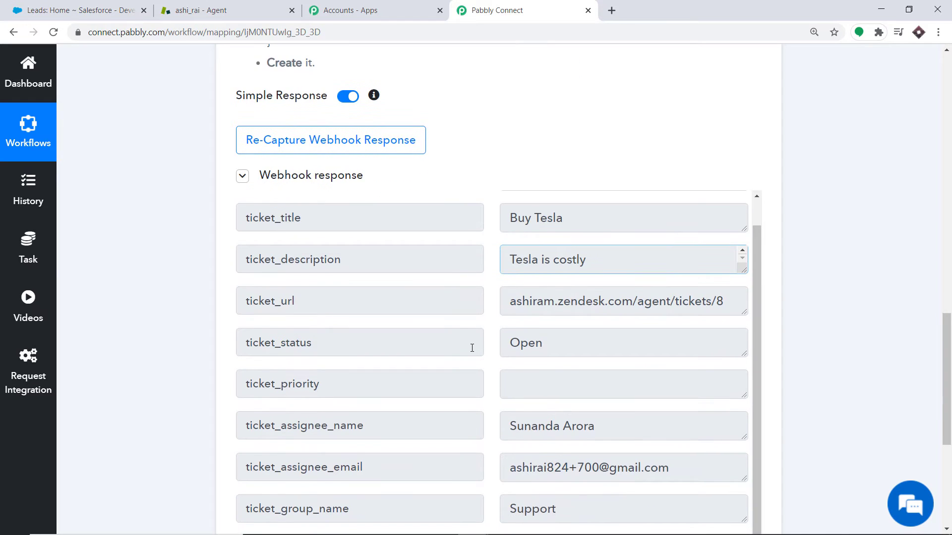
pyautogui.scroll(-1, 472, 348)
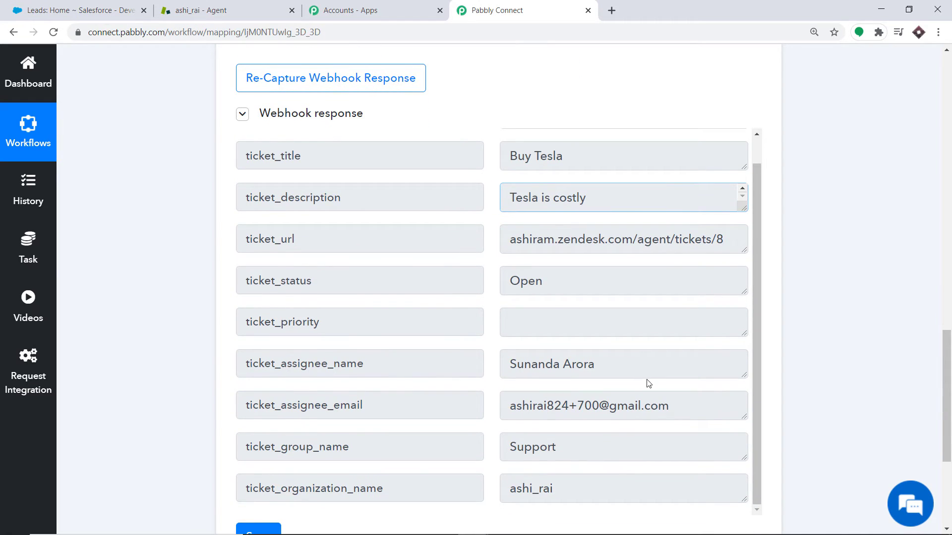
pyautogui.scroll(-1, 606, 359)
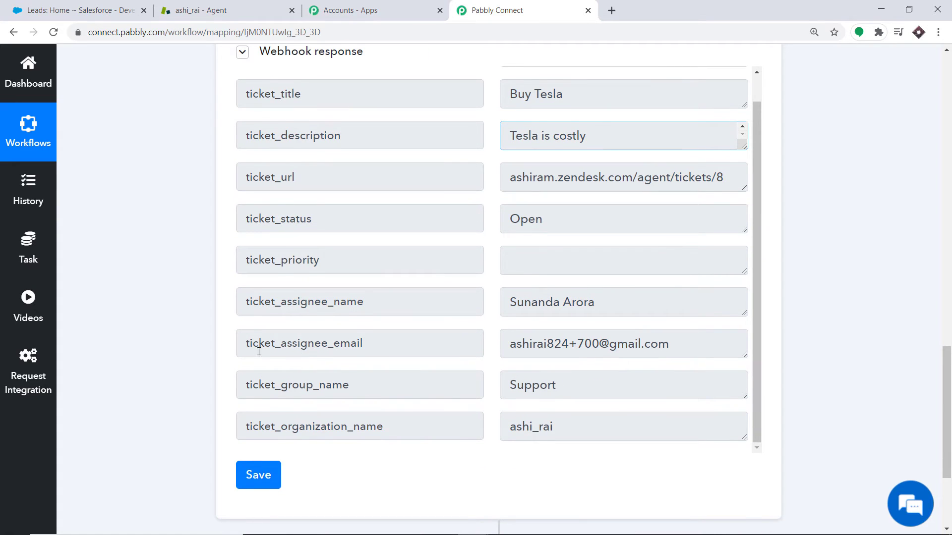
pyautogui.scroll(-1, 258, 352)
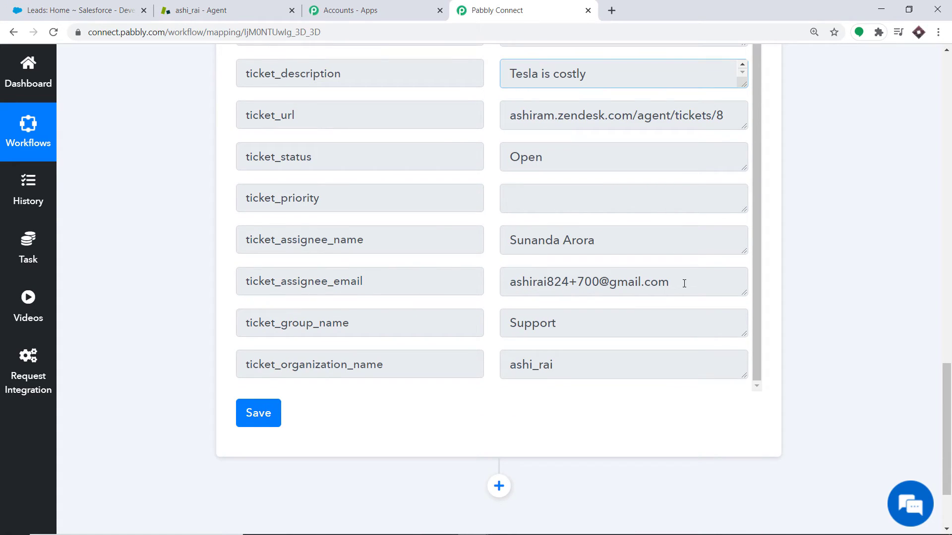
pyautogui.scroll(-1, 685, 284)
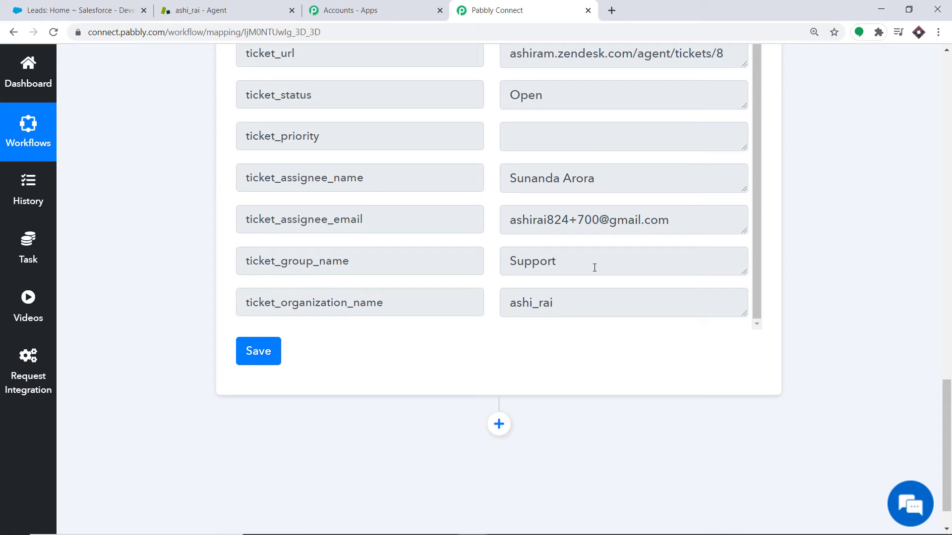
# Add an action step after the Zendesk trigger, using Salesforce as the app and Create Lead as the action event.
pyautogui.click(499, 426)
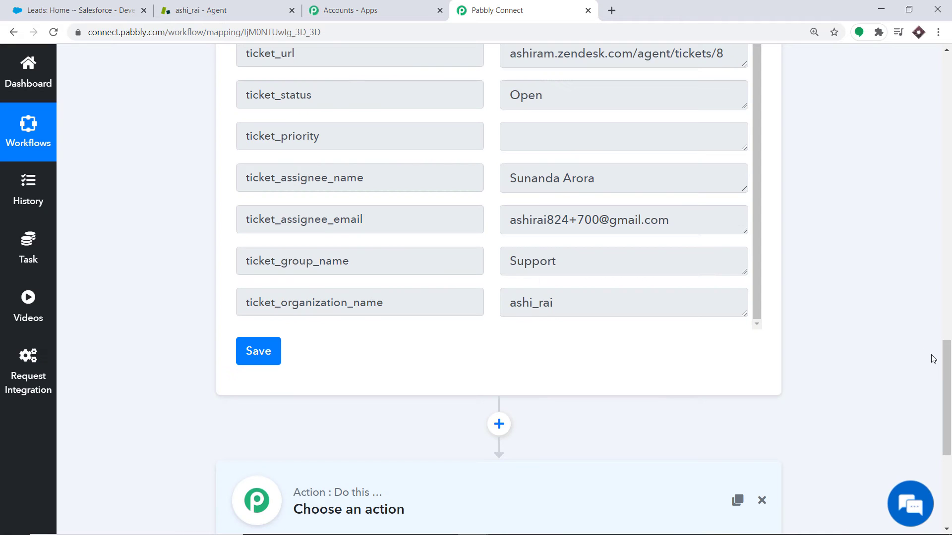
pyautogui.moveTo(948, 386); pyautogui.dragTo(951, 456)
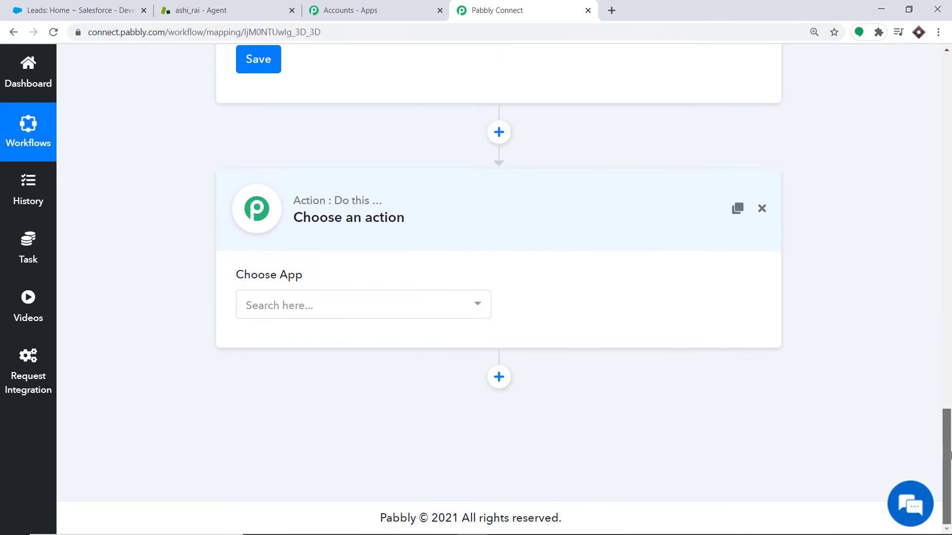
pyautogui.click(333, 317)
pyautogui.write('sa')
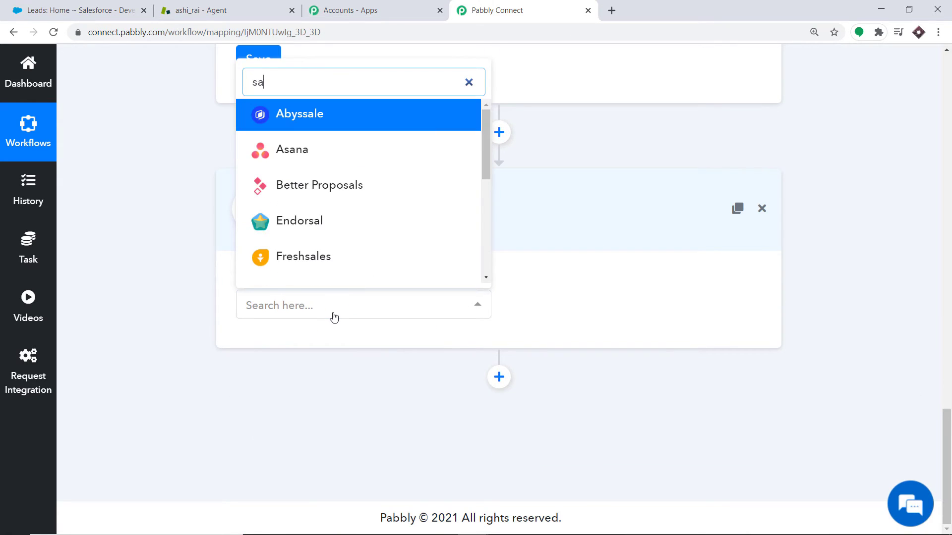
pyautogui.write('les')
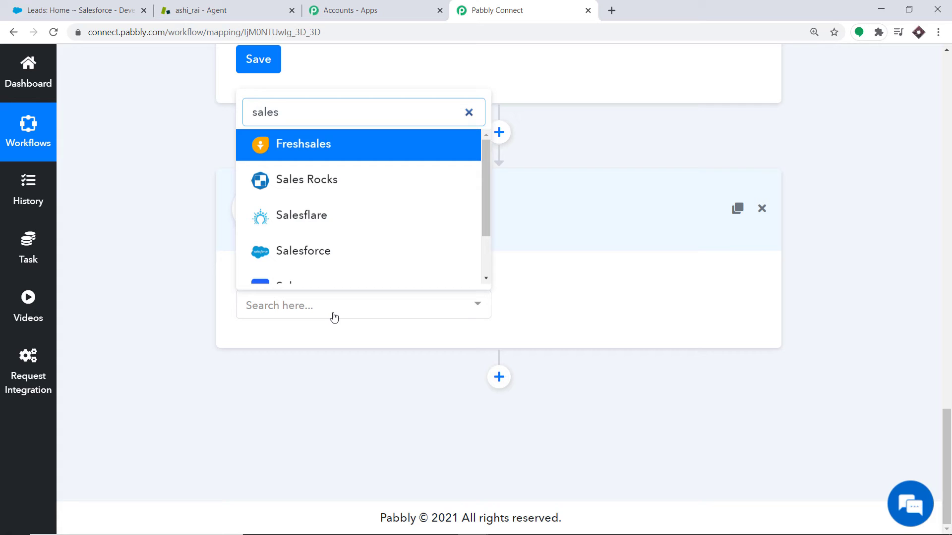
pyautogui.click(313, 254)
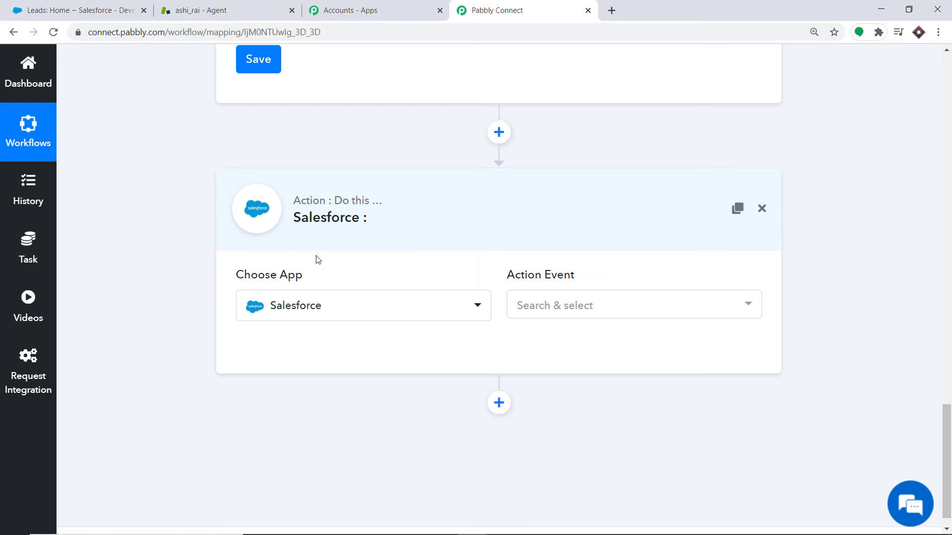
pyautogui.click(544, 306)
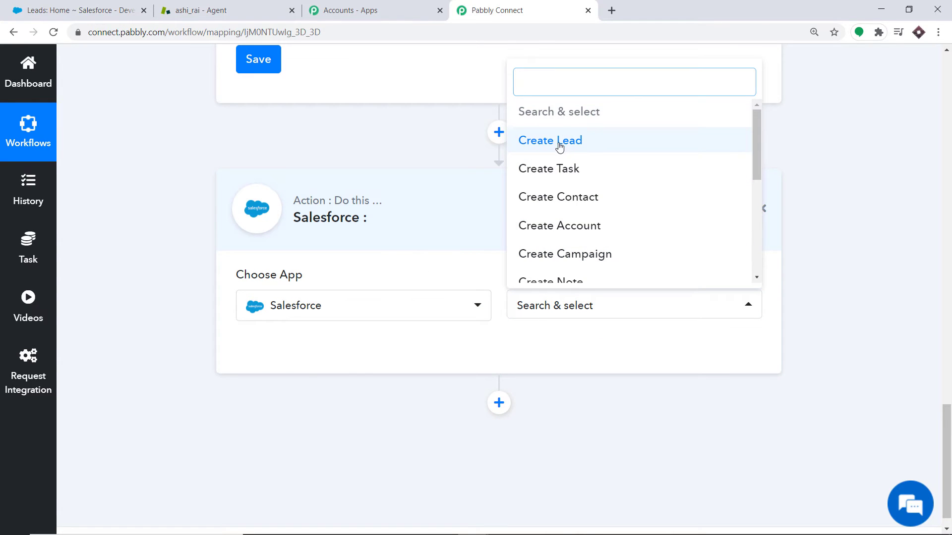
pyautogui.click(560, 141)
pyautogui.click(578, 307)
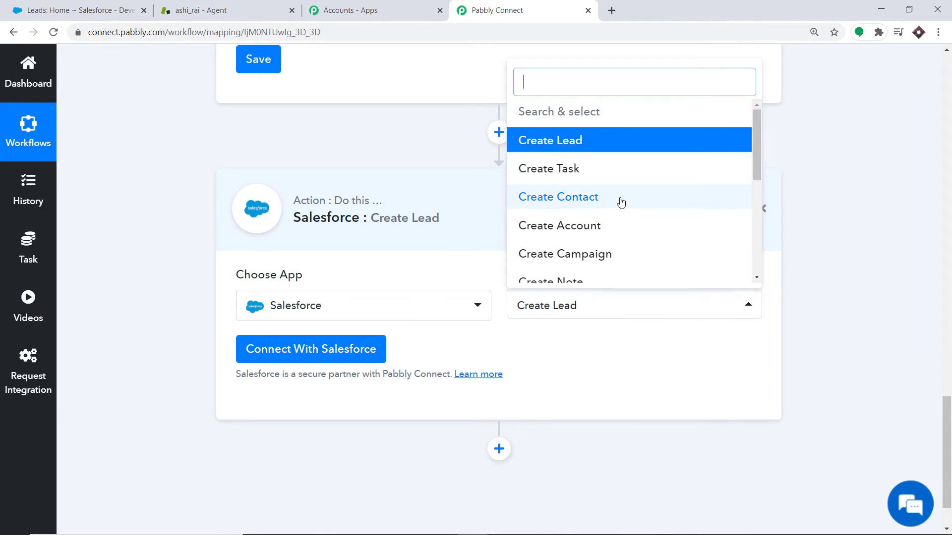
pyautogui.scroll(-3, 618, 202)
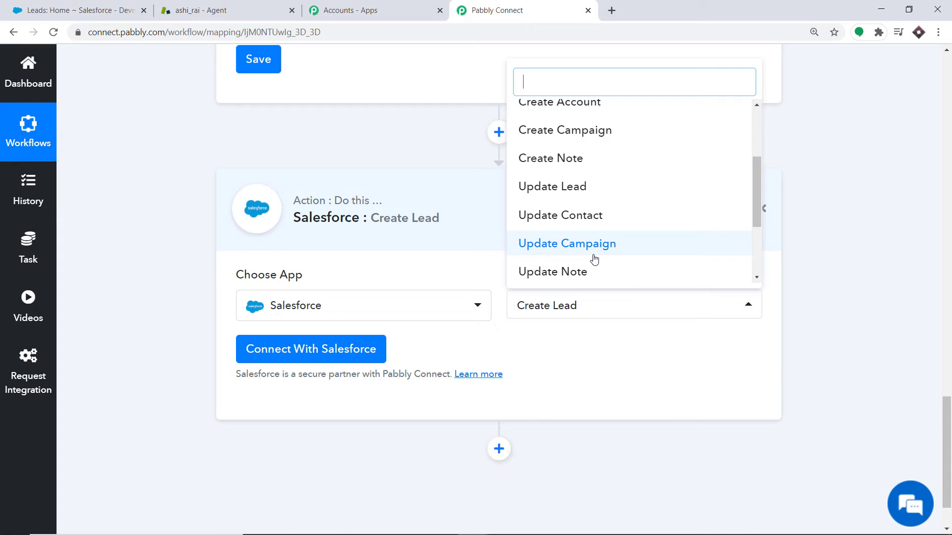
pyautogui.click(609, 346)
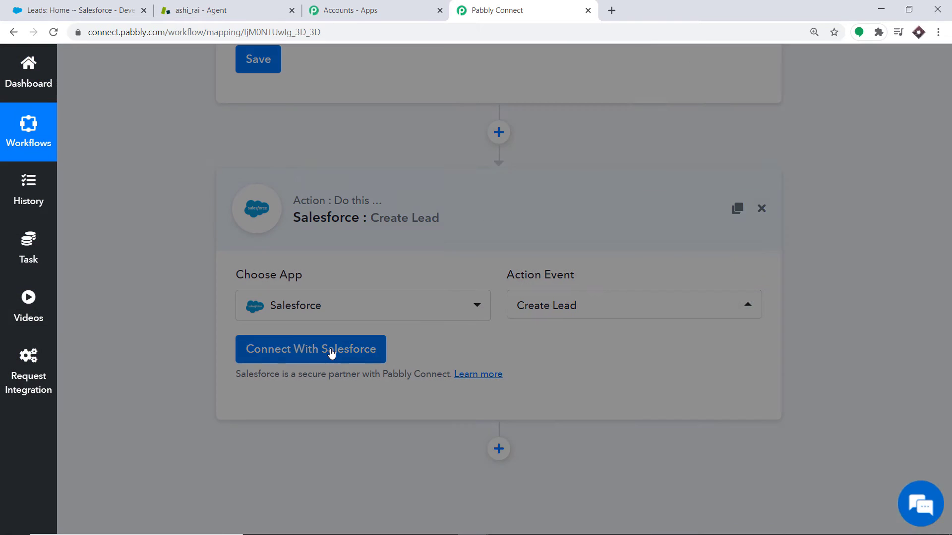
# Connect the action to Salesforce with new credentials and allow Pabbly Connect access to the Salesforce account.
pyautogui.click(331, 353)
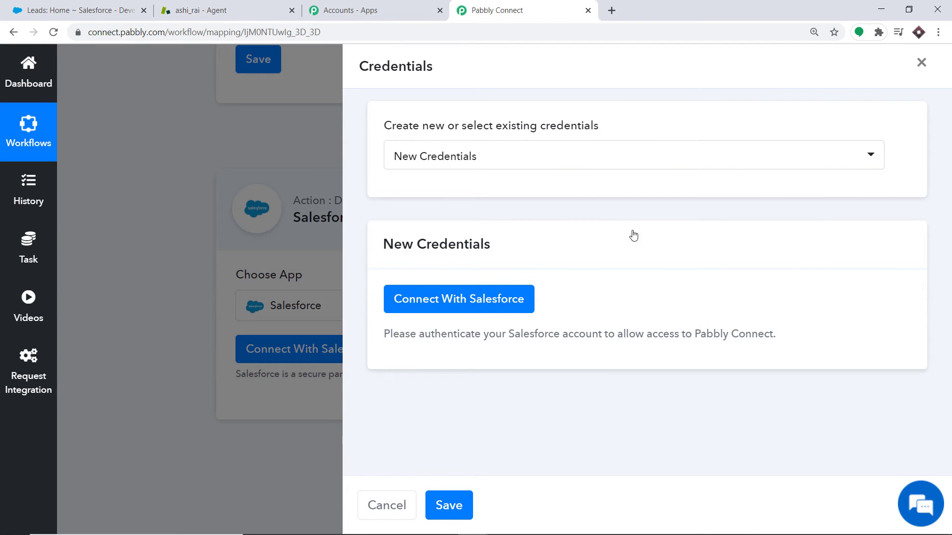
pyautogui.click(437, 297)
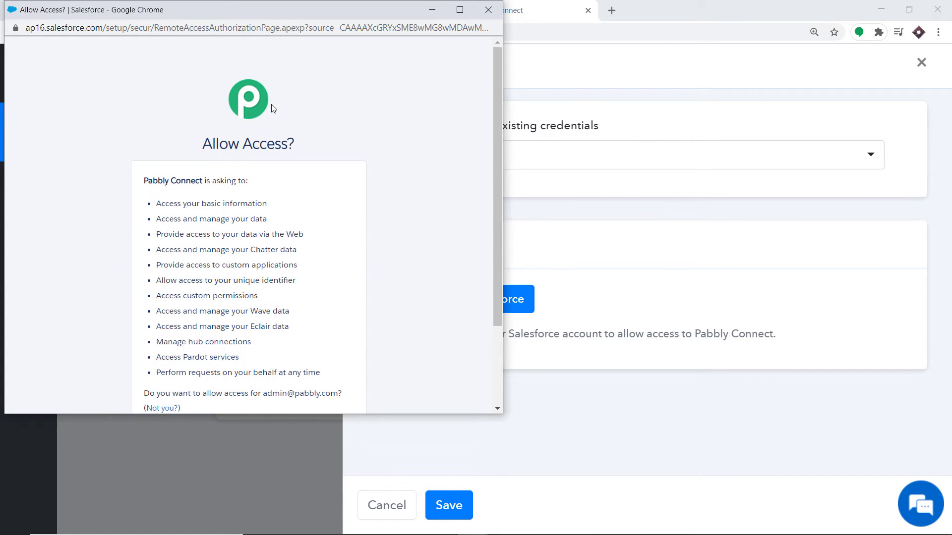
pyautogui.scroll(-3, 273, 107)
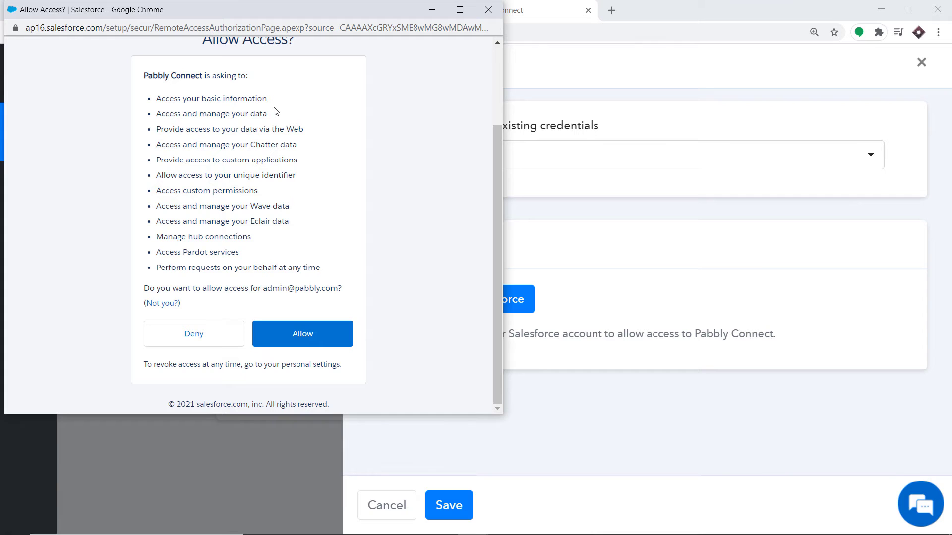
pyautogui.click(314, 332)
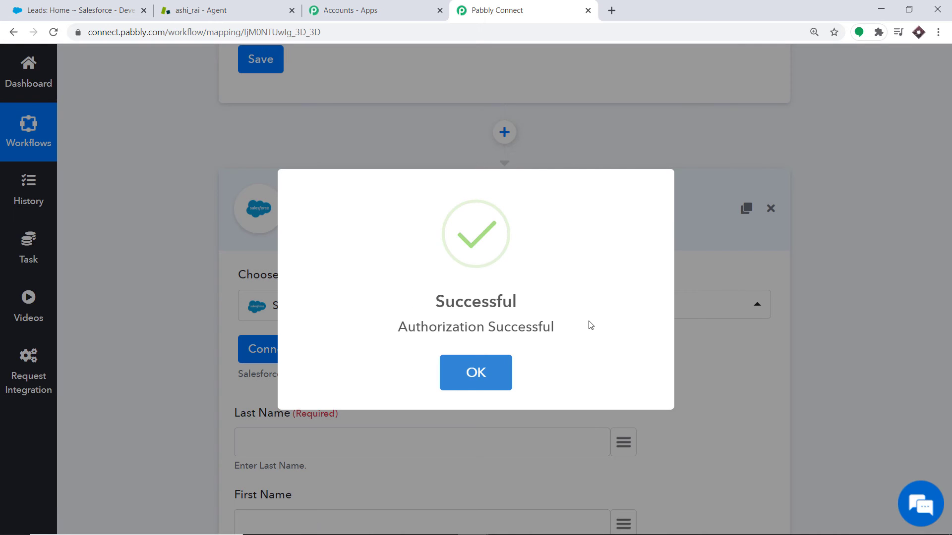
pyautogui.click(485, 381)
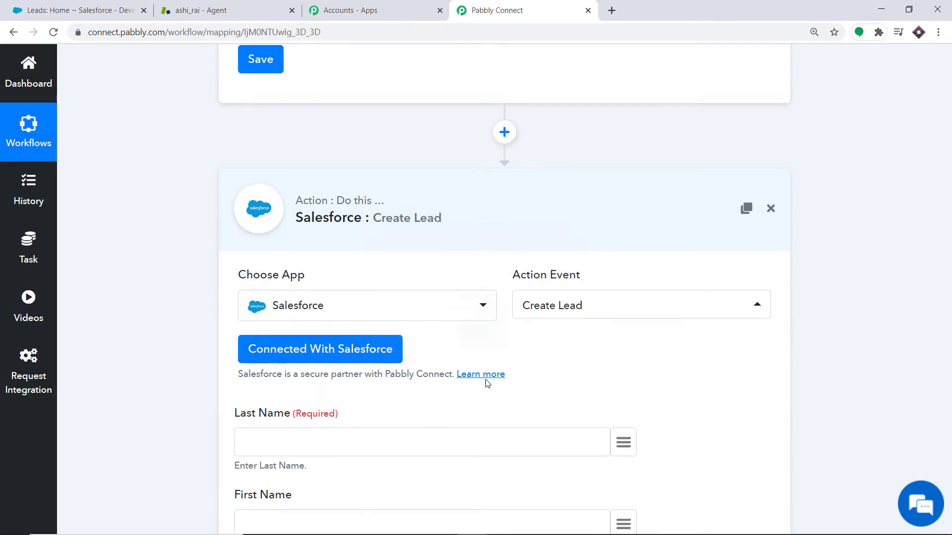
# Map the lead's required Last Name field to the trigger's ticket_assignee_name value.
pyautogui.scroll(-2, 494, 312)
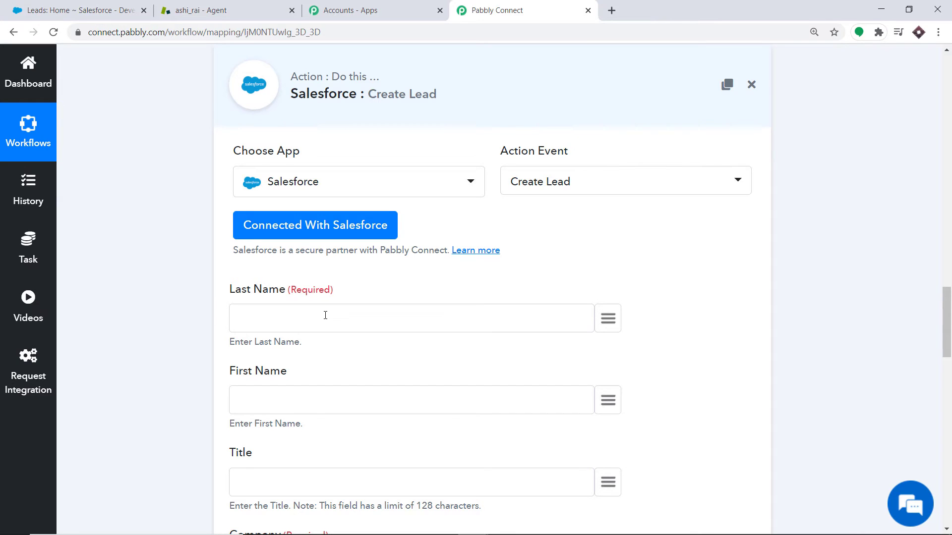
pyautogui.scroll(-1, 347, 312)
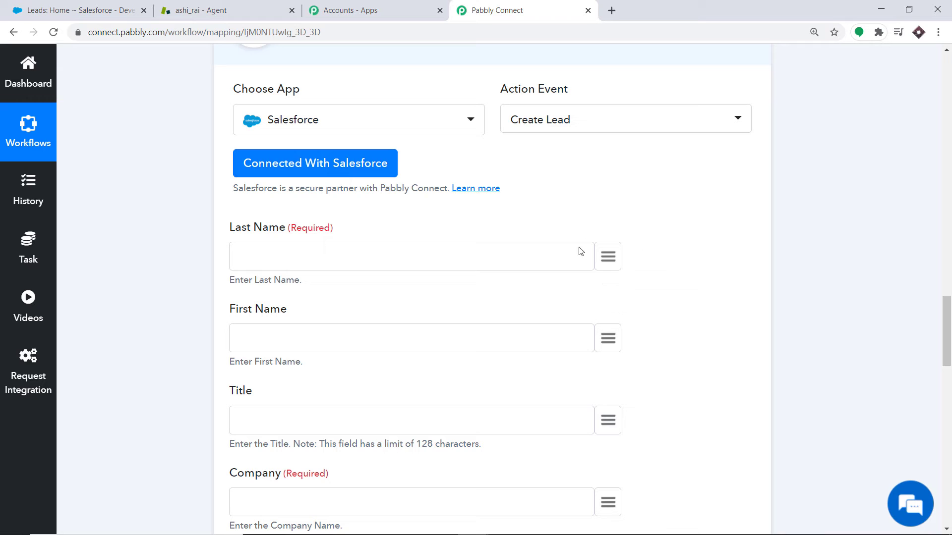
pyautogui.click(613, 260)
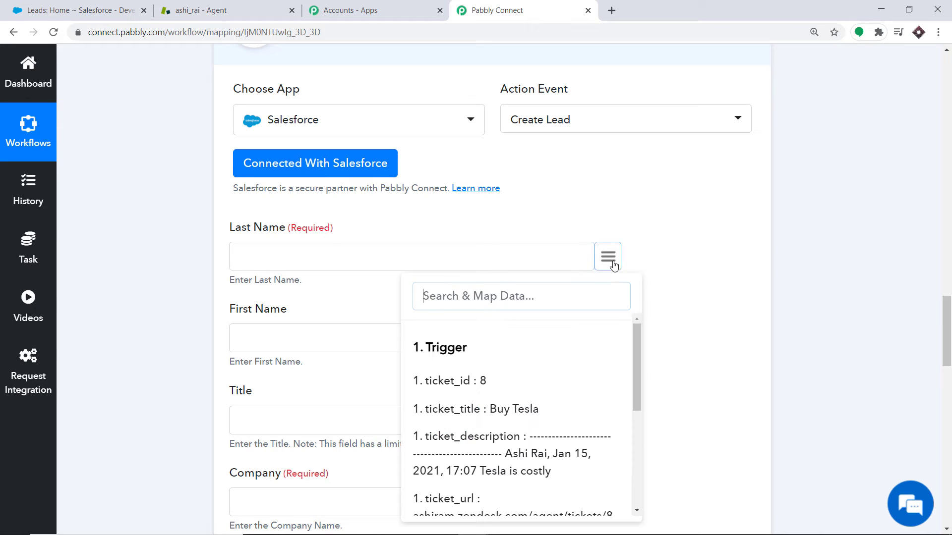
pyautogui.scroll(9, 917, 296)
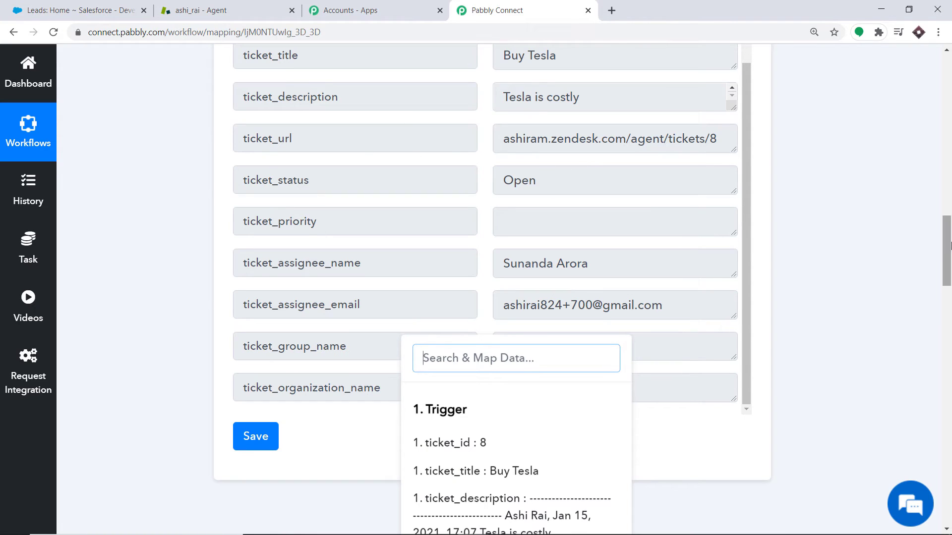
pyautogui.scroll(1, 520, 124)
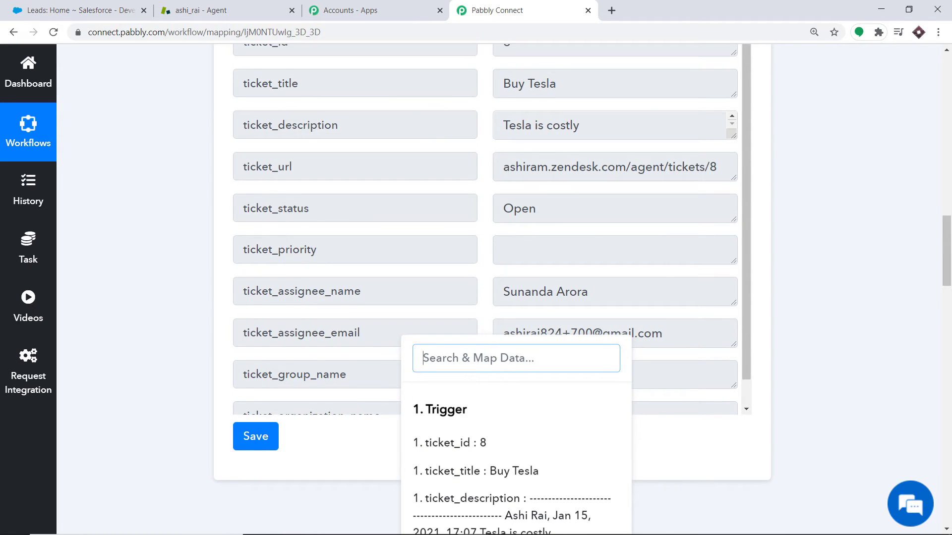
pyautogui.scroll(-9, 557, 353)
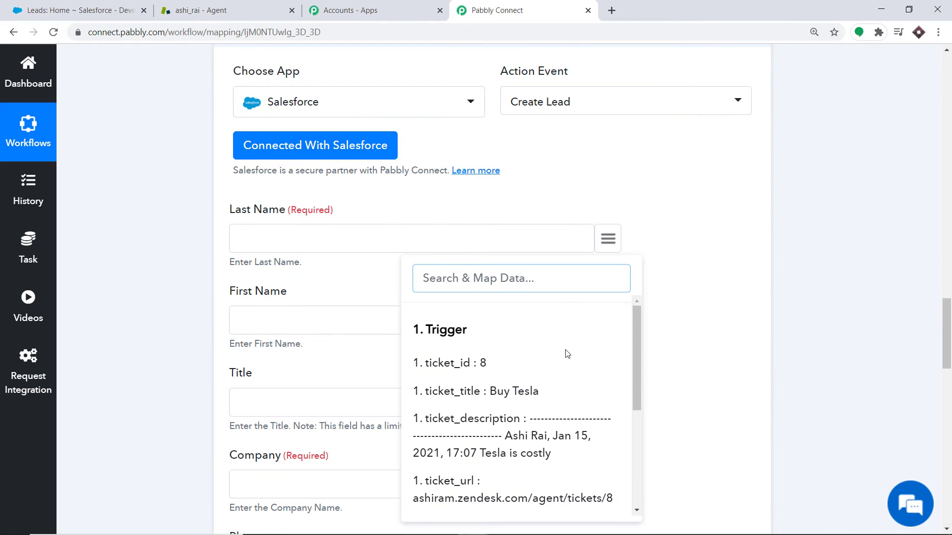
pyautogui.scroll(-3, 539, 355)
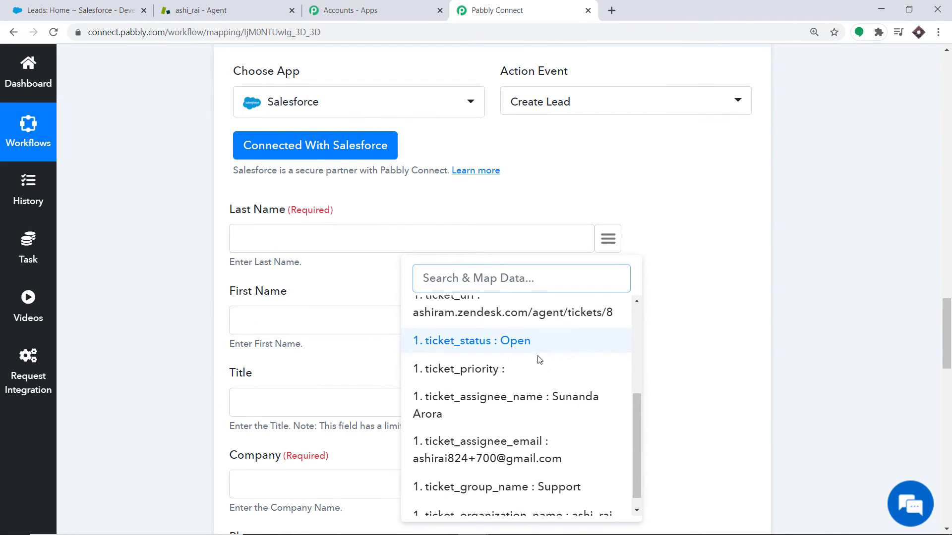
pyautogui.click(544, 404)
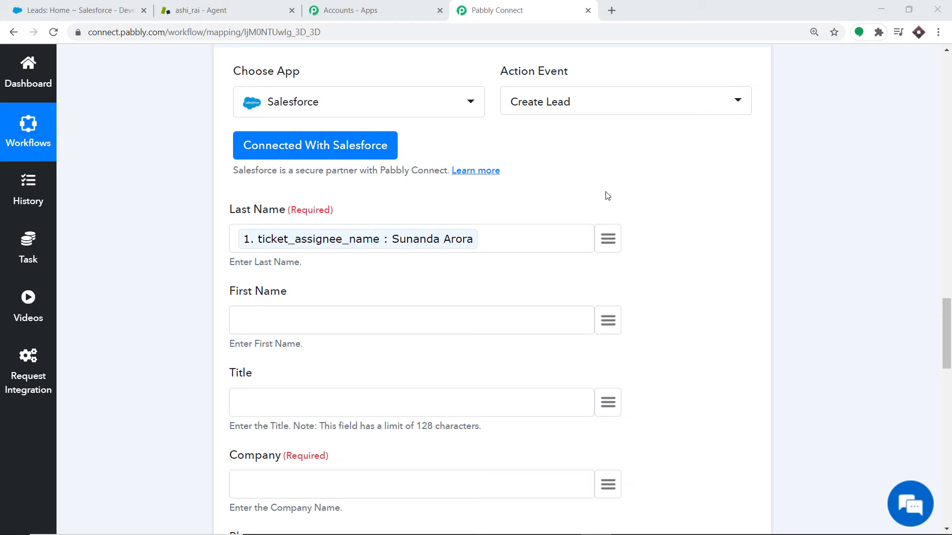
pyautogui.scroll(5, 615, 205)
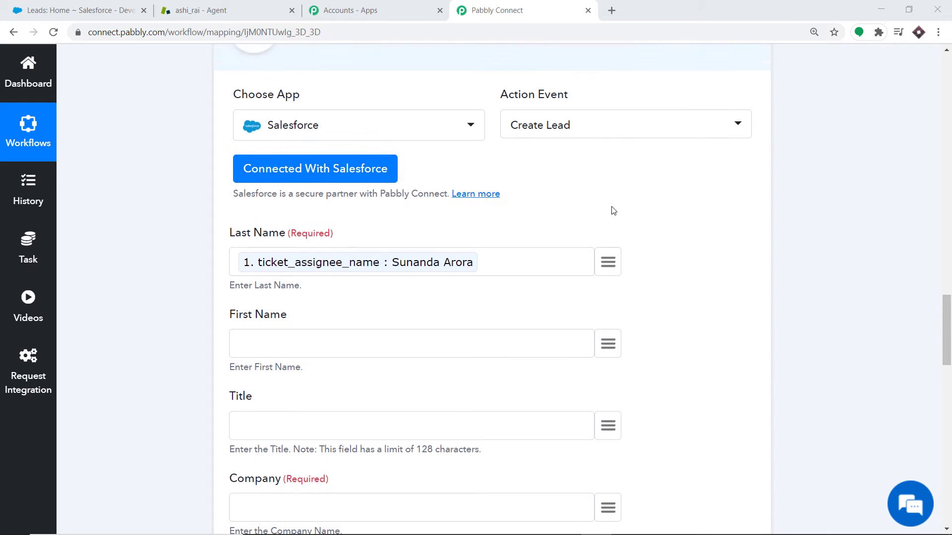
# Insert an action step before the Salesforce step, using Text Formatter with the Split Text event, and connect it.
pyautogui.click(495, 177)
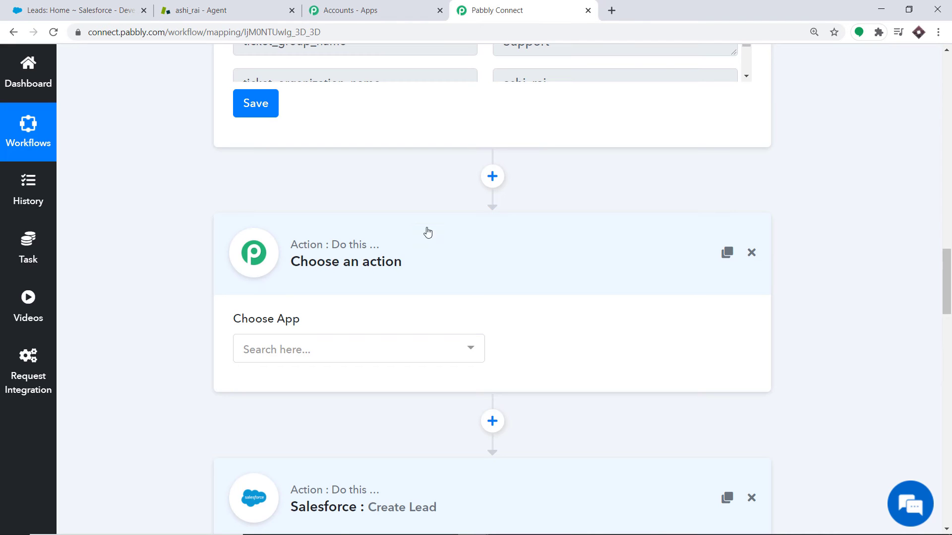
pyautogui.click(322, 353)
pyautogui.click(321, 352)
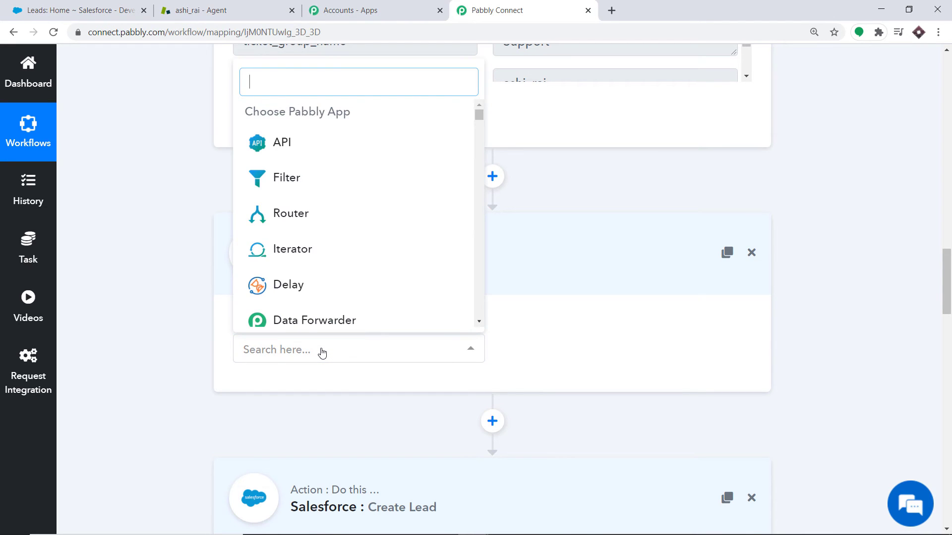
pyautogui.write('text')
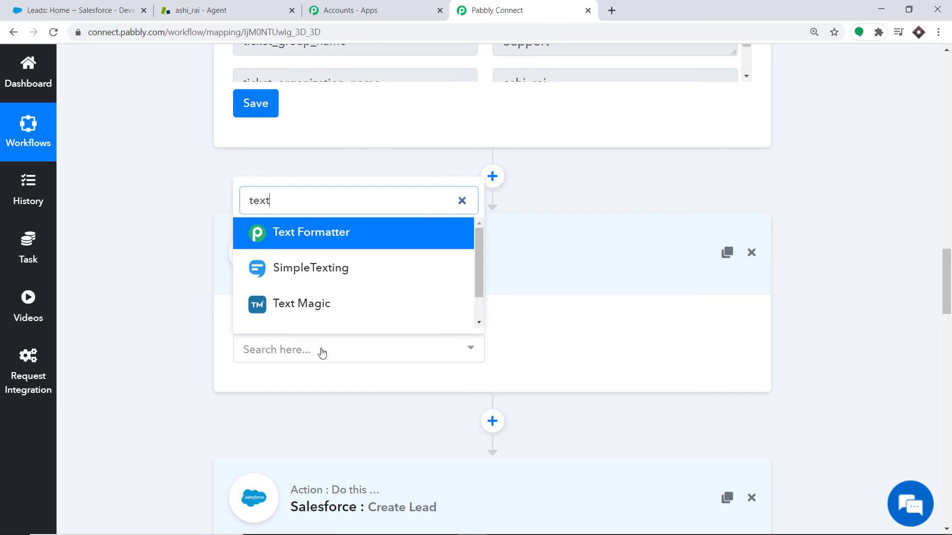
pyautogui.click(329, 233)
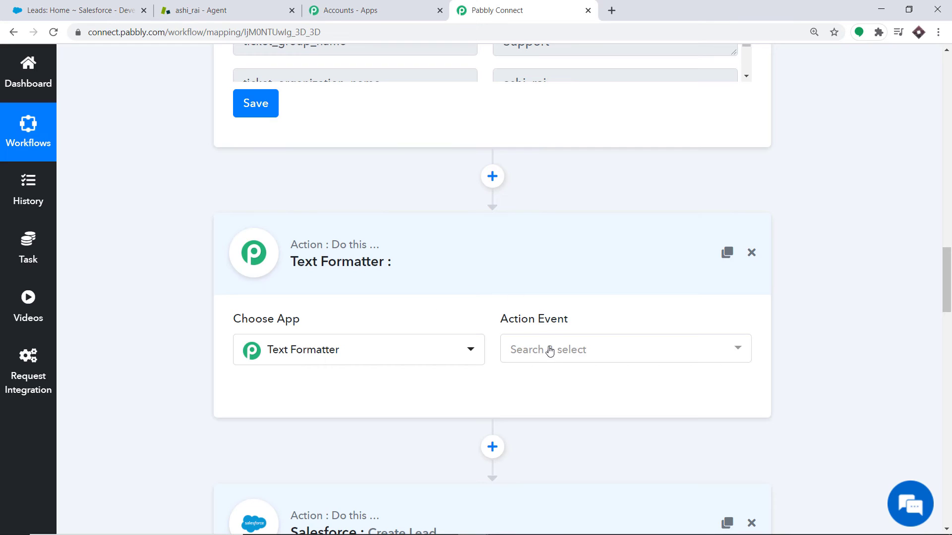
pyautogui.click(550, 351)
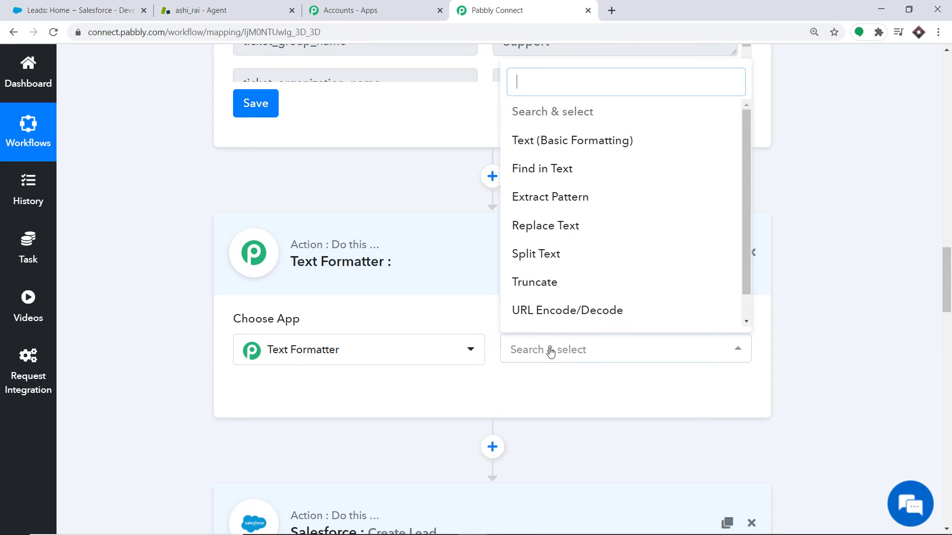
pyautogui.click(566, 257)
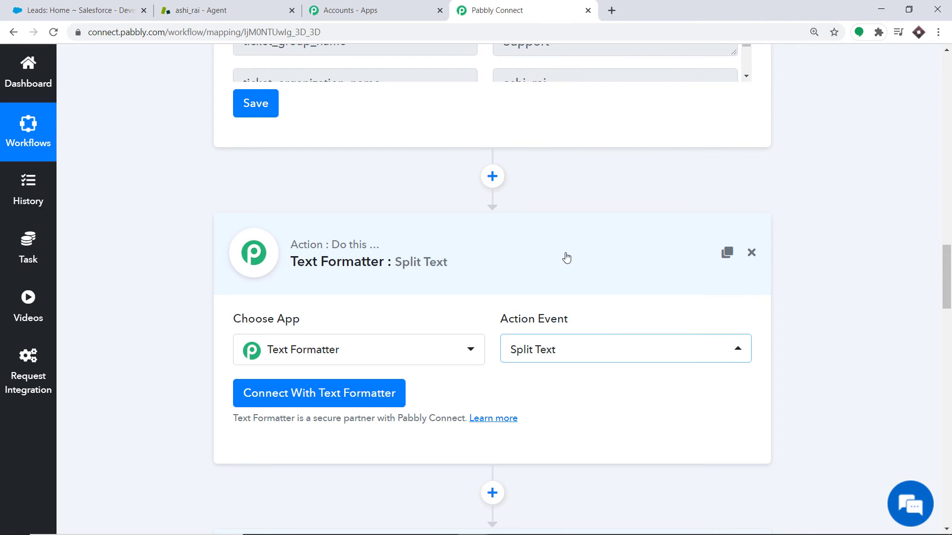
pyautogui.click(365, 395)
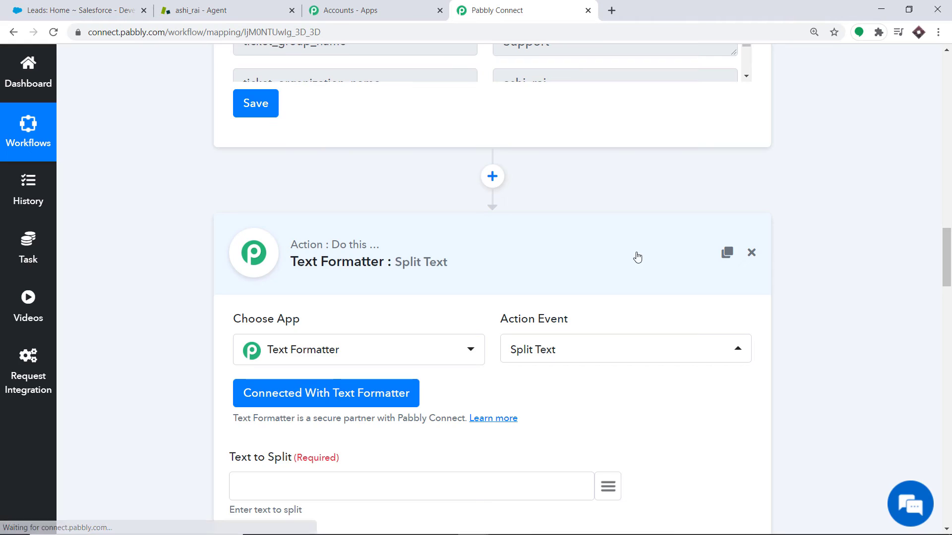
# Map the required Text to Split field to the trigger's ticket_assignee_name value.
pyautogui.scroll(-5, 625, 253)
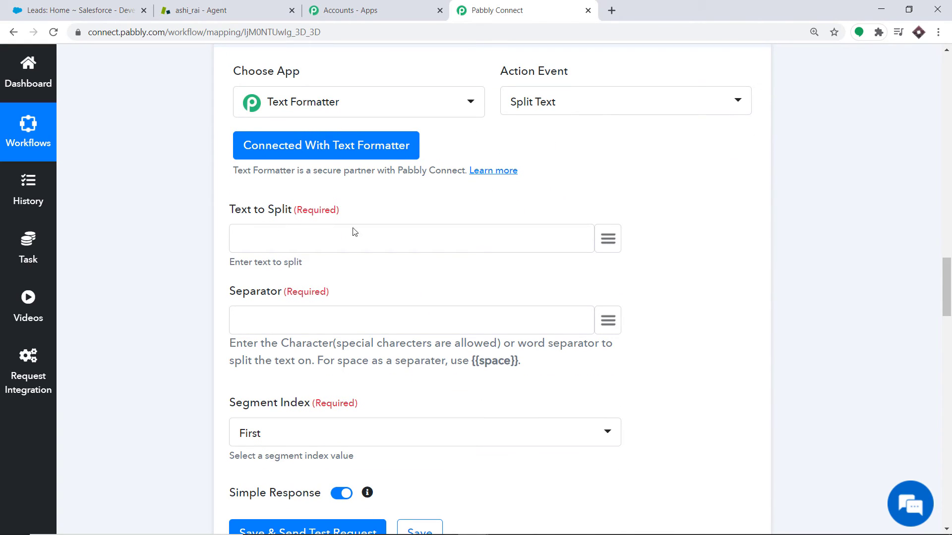
pyautogui.click(605, 236)
pyautogui.scroll(-3, 516, 404)
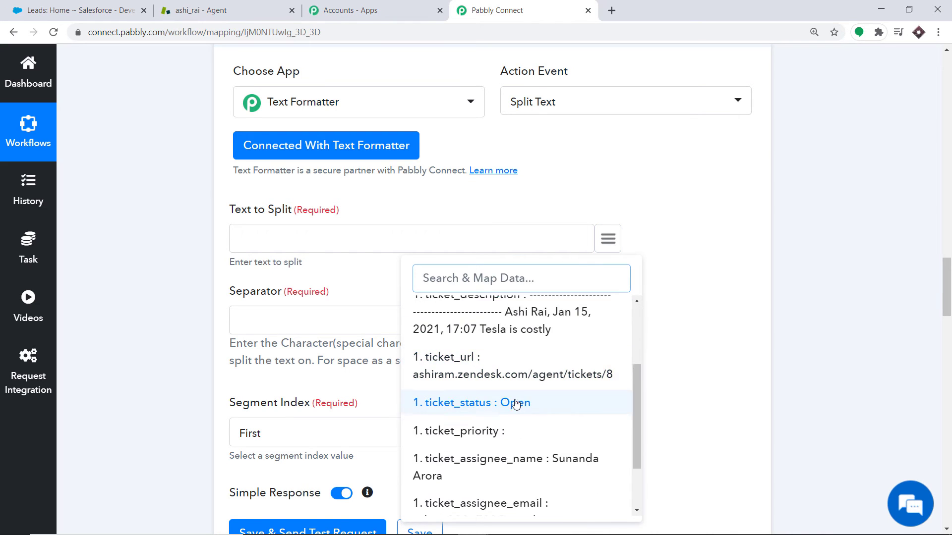
pyautogui.scroll(-1, 516, 404)
pyautogui.click(544, 402)
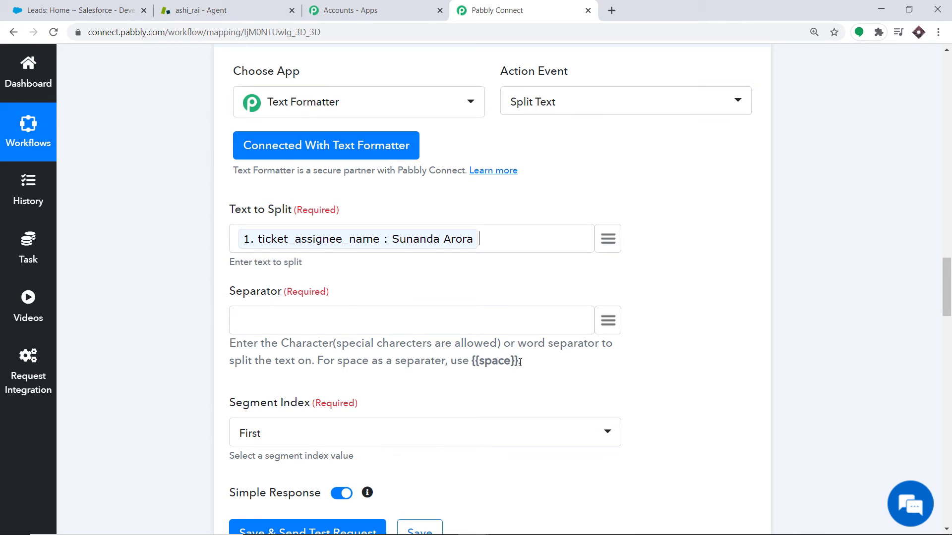
# Copy {{space}} from the separator hint and use it as the Split Text separator.
pyautogui.moveTo(520, 361); pyautogui.dragTo(473, 364)
pyautogui.hotkey('ctrl', 'c')
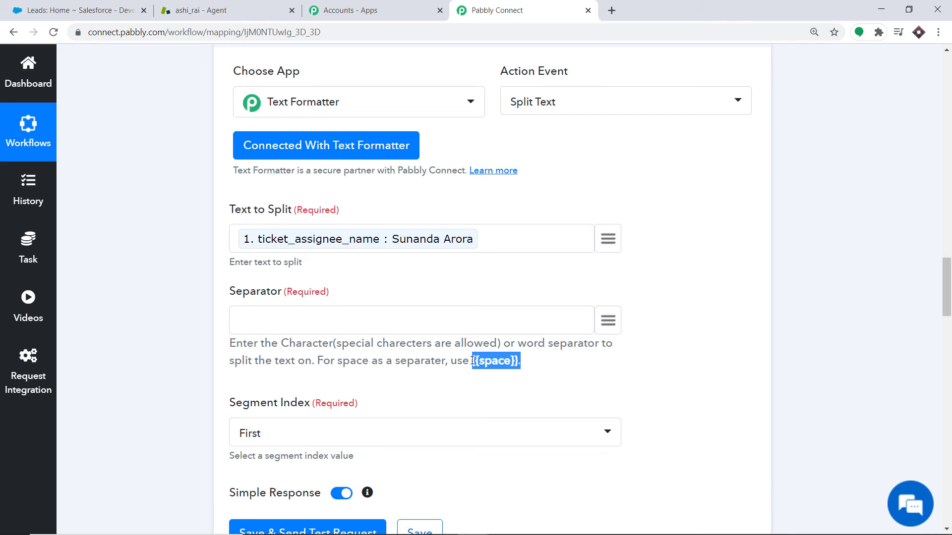
pyautogui.click(286, 320)
pyautogui.rightClick(286, 319)
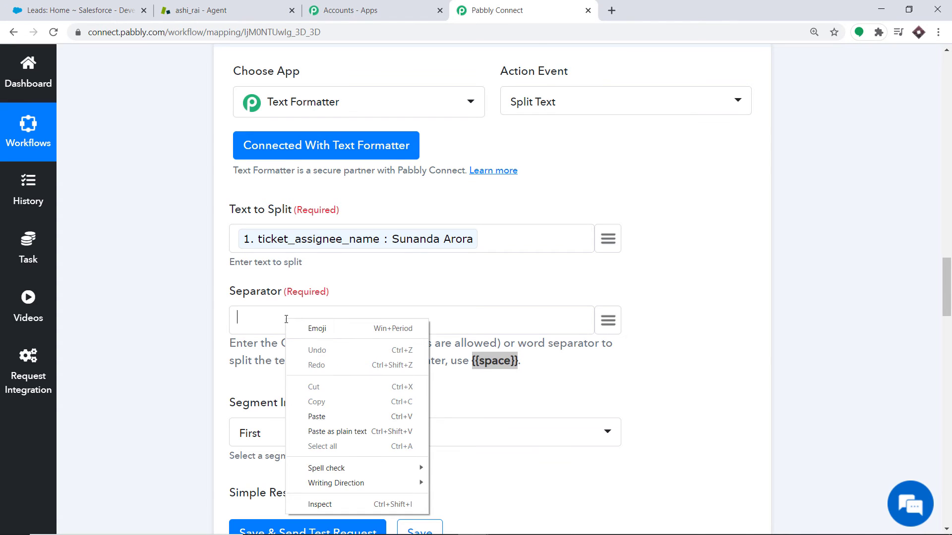
pyautogui.click(327, 417)
# Set the segment index to All, then save the Split Text step and send a test request.
pyautogui.scroll(-2, 251, 292)
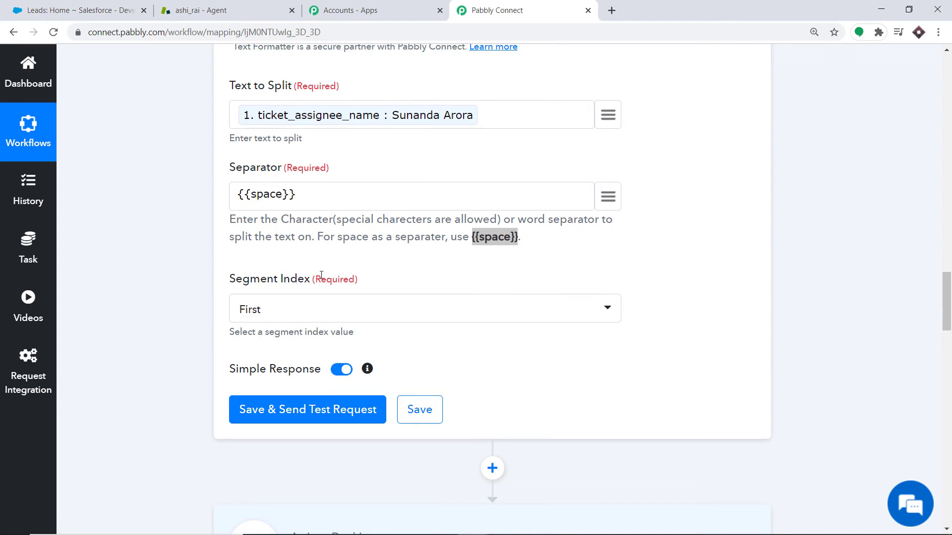
pyautogui.click(290, 316)
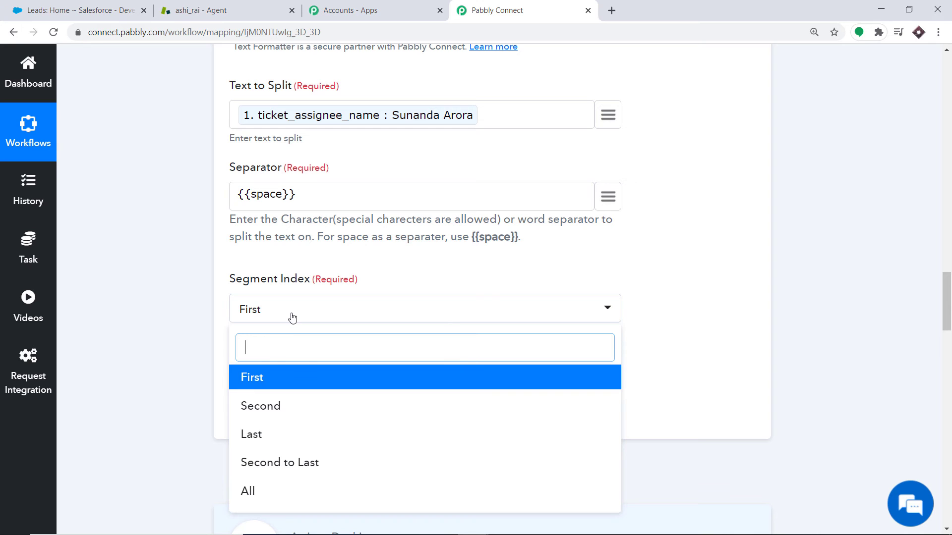
pyautogui.click(268, 494)
pyautogui.click(308, 410)
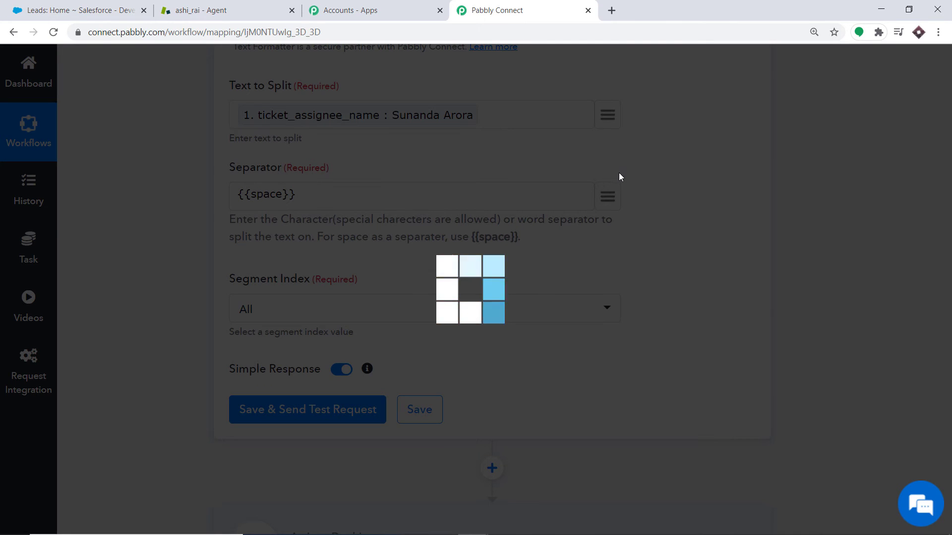
pyautogui.scroll(-4, 620, 181)
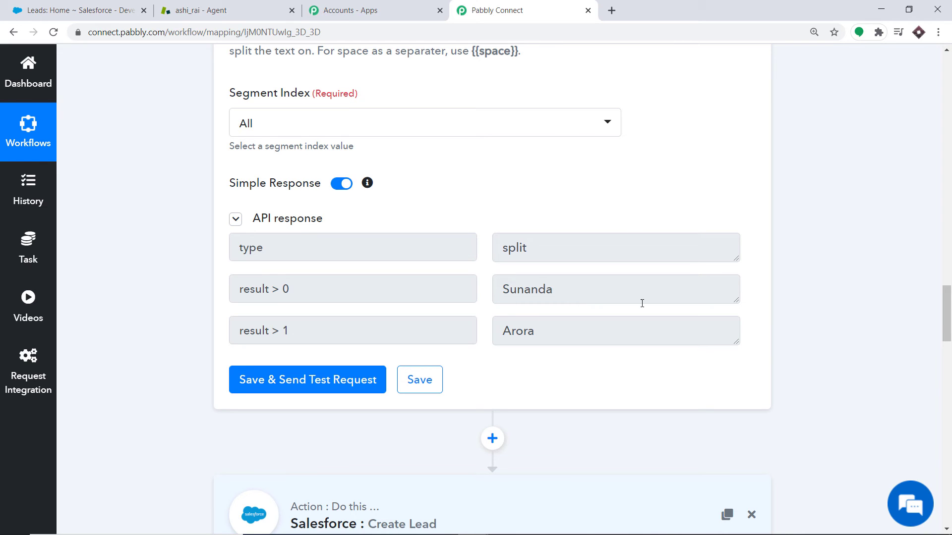
# Reselect the existing Salesforce #35 credentials for the Create Lead action and save the connection.
pyautogui.scroll(-9, 642, 303)
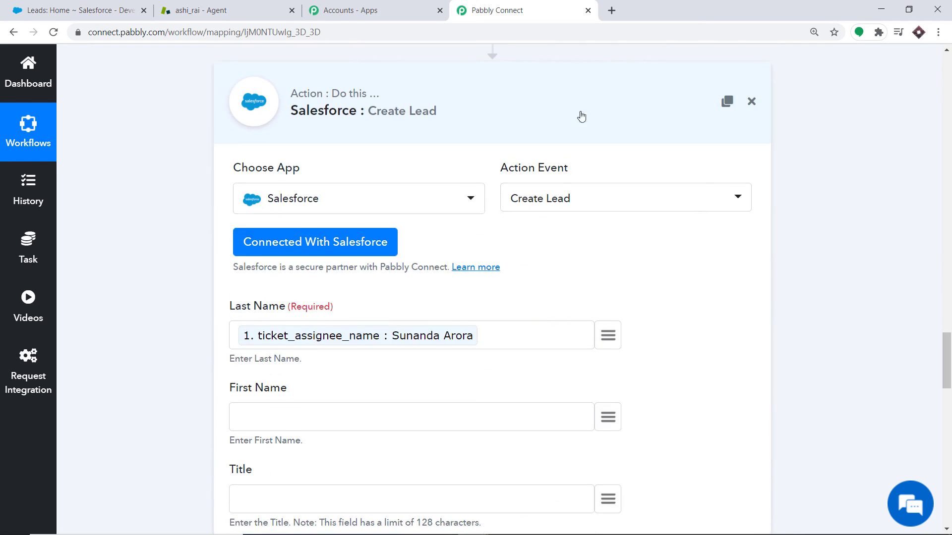
pyautogui.click(277, 248)
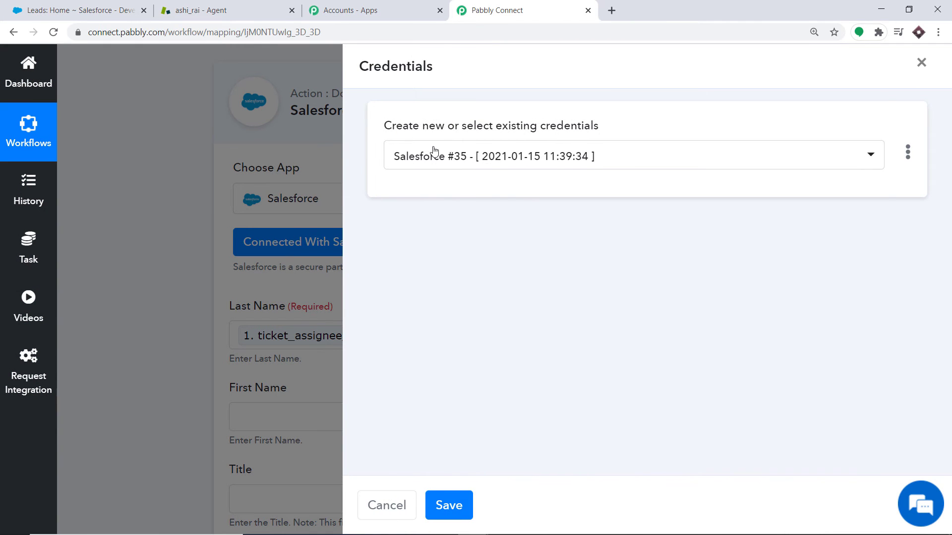
pyautogui.click(432, 153)
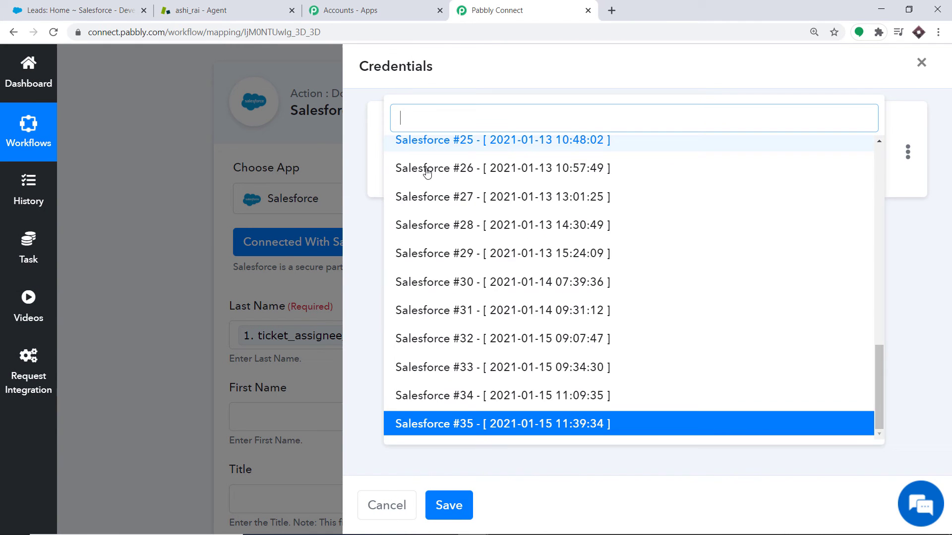
pyautogui.click(410, 429)
pyautogui.click(443, 505)
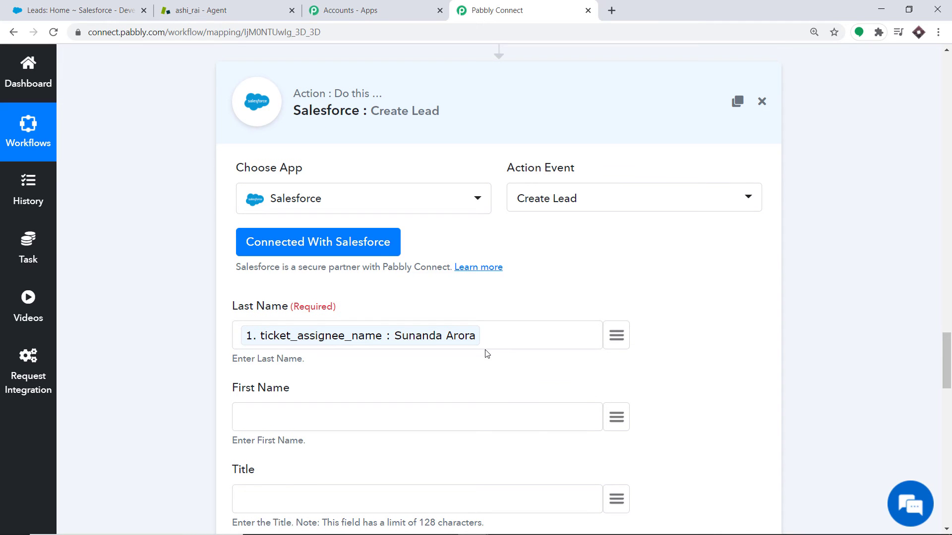
# Replace the lead's Last Name mapping with the Split Text result > 1 and map First Name to result > 0.
pyautogui.press('BackSpace')
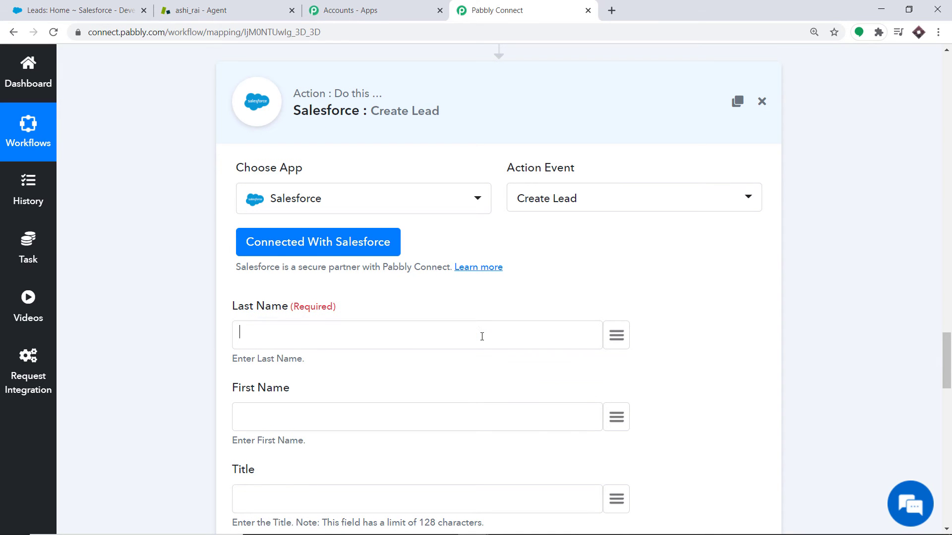
pyautogui.click(611, 336)
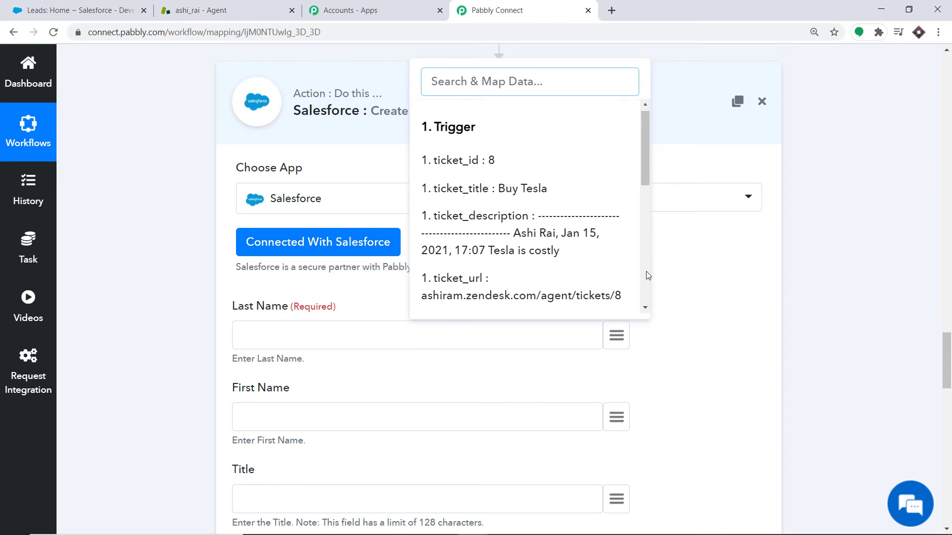
pyautogui.scroll(-5, 575, 245)
pyautogui.scroll(-3, 576, 246)
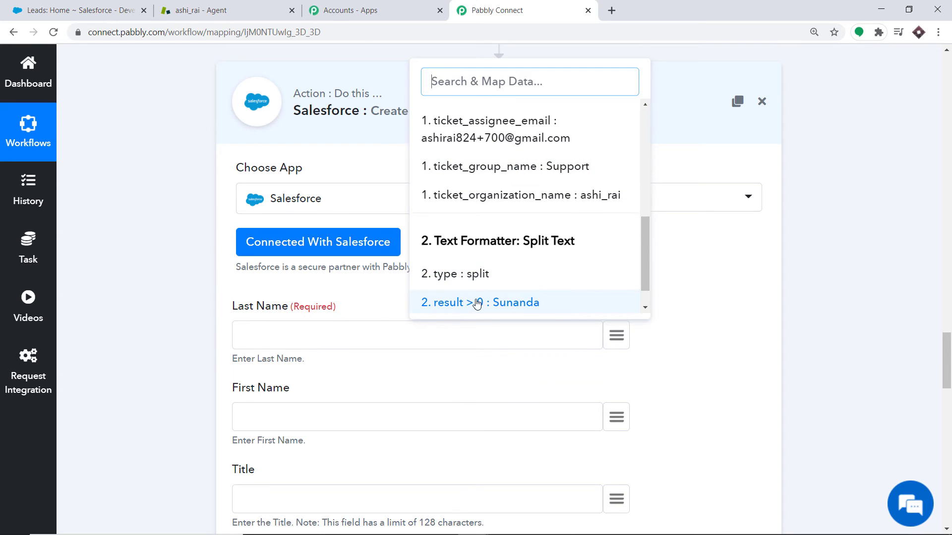
pyautogui.scroll(-4, 491, 274)
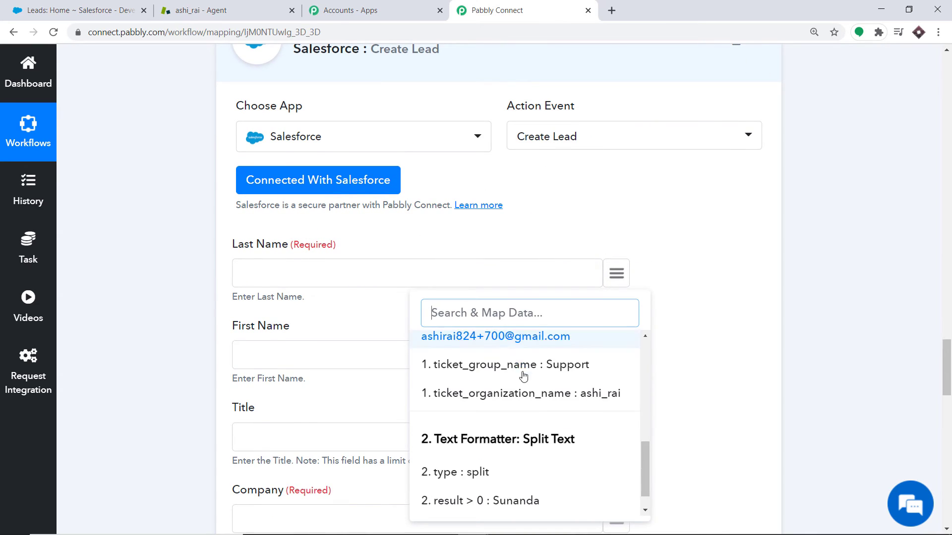
pyautogui.click(505, 500)
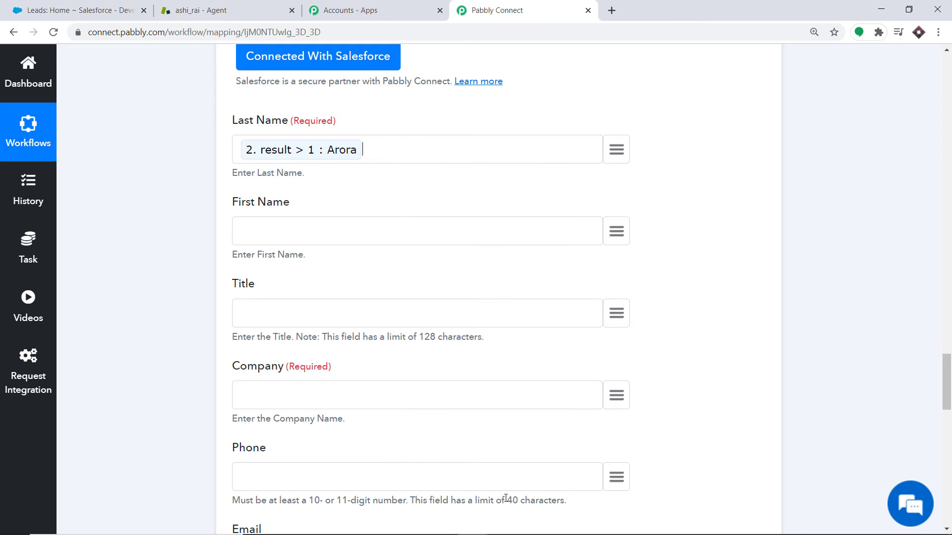
pyautogui.click(616, 231)
pyautogui.scroll(-5, 571, 391)
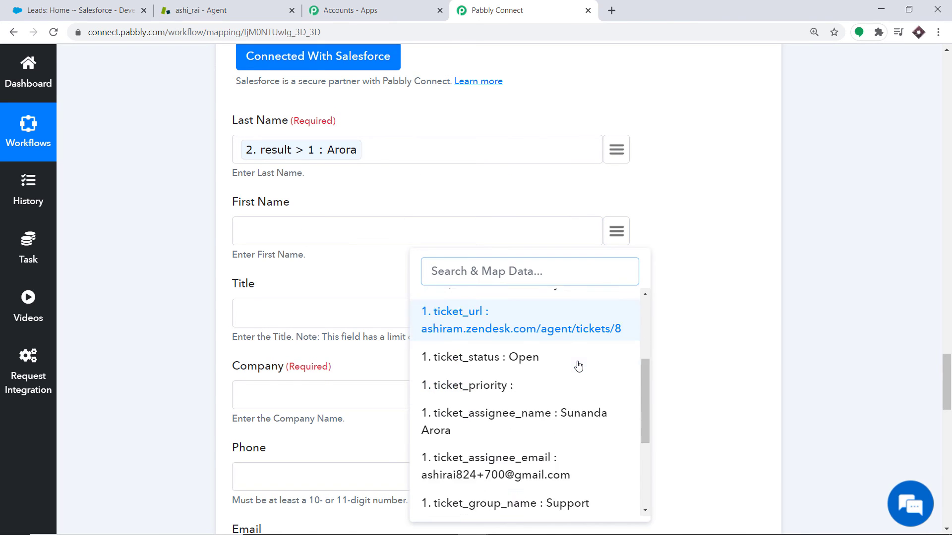
pyautogui.click(515, 473)
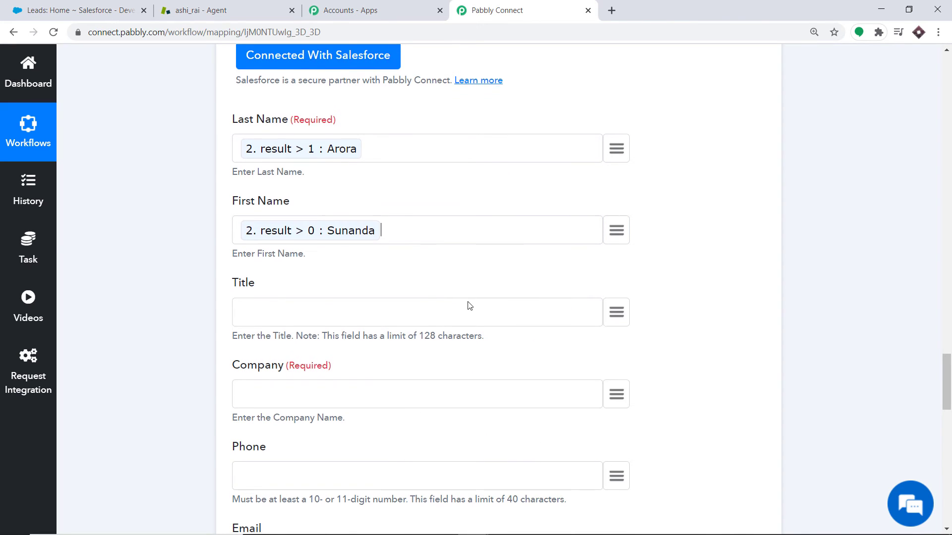
# Enter Zendesk as the lead's Company and map Email to the trigger's ticket_assignee_email value.
pyautogui.scroll(-5, 446, 224)
pyautogui.click(434, 147)
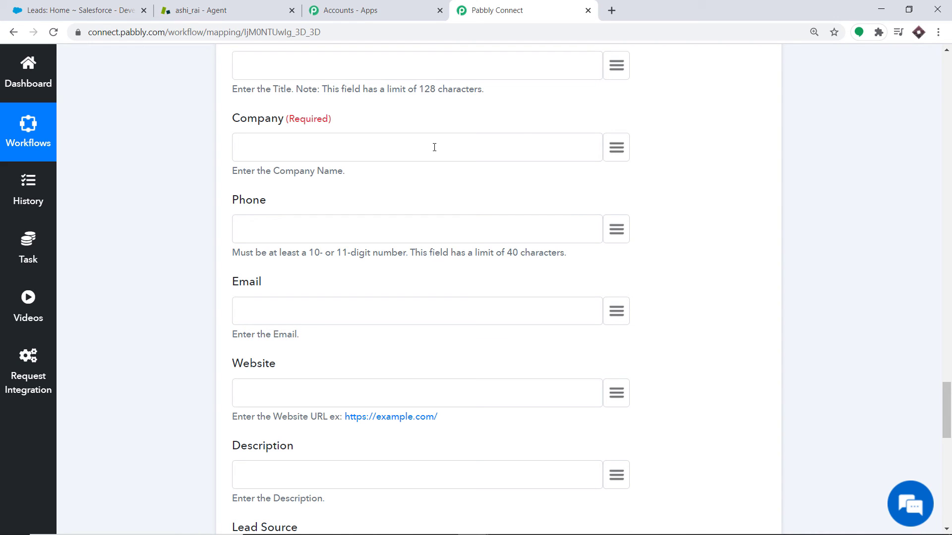
pyautogui.write('Zendesk')
pyautogui.scroll(-3, 444, 124)
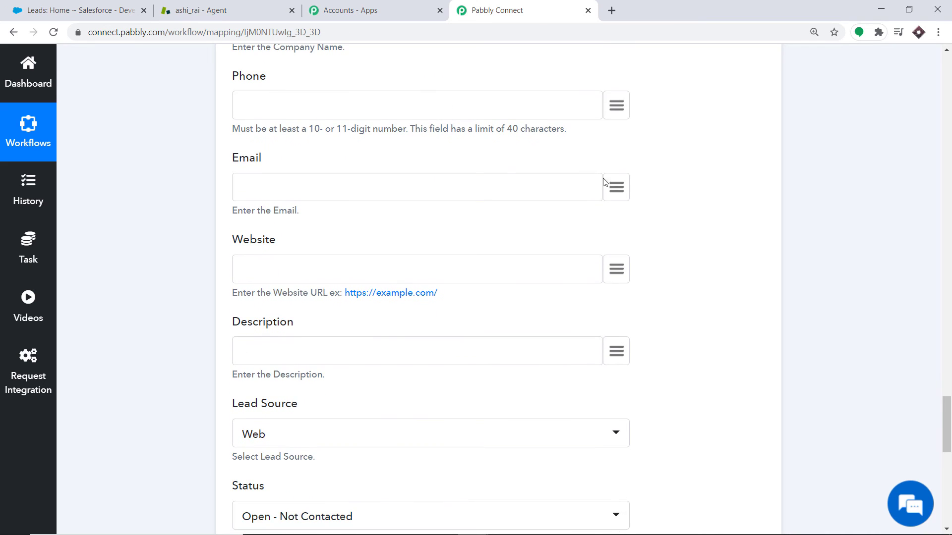
pyautogui.click(615, 187)
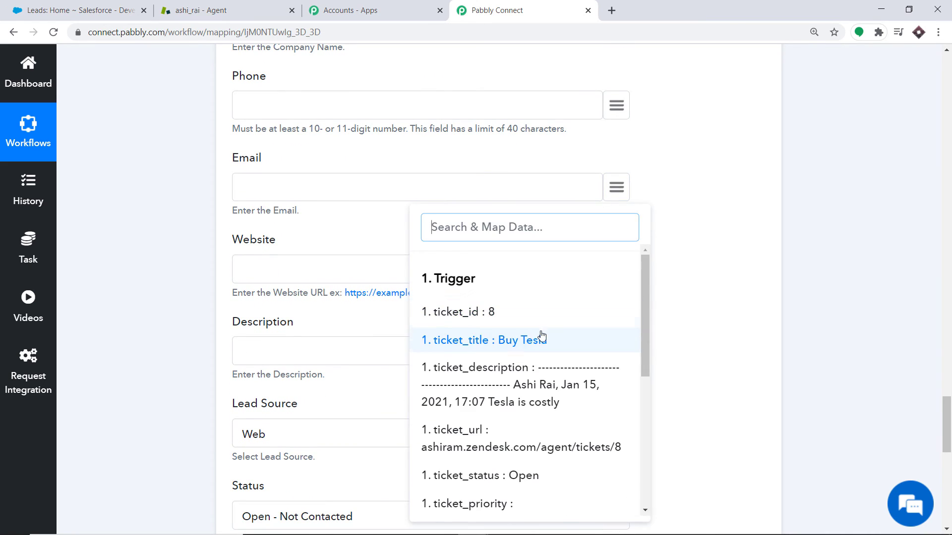
pyautogui.write('em')
pyautogui.click(540, 307)
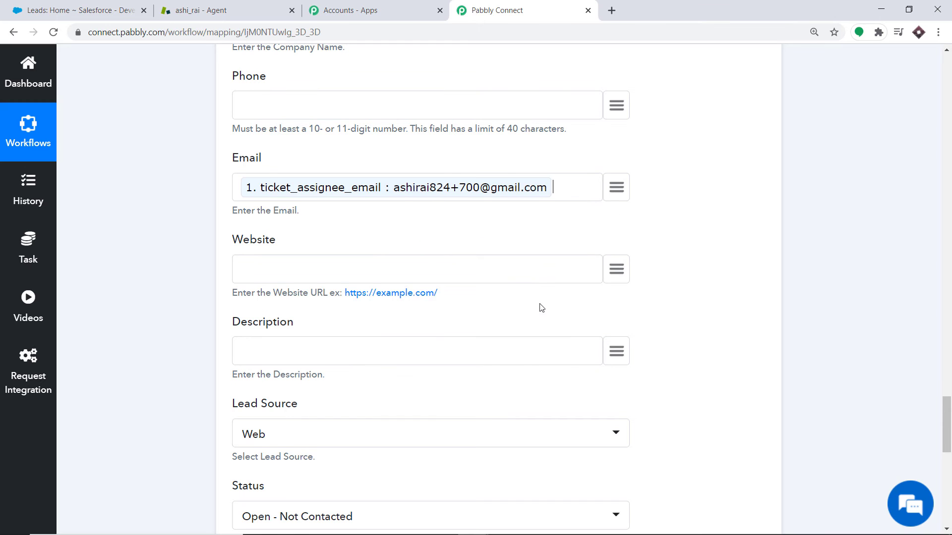
# Select Web as the lead's Lead Source in the Create Lead action.
pyautogui.scroll(-3, 485, 217)
pyautogui.scroll(-5, 484, 217)
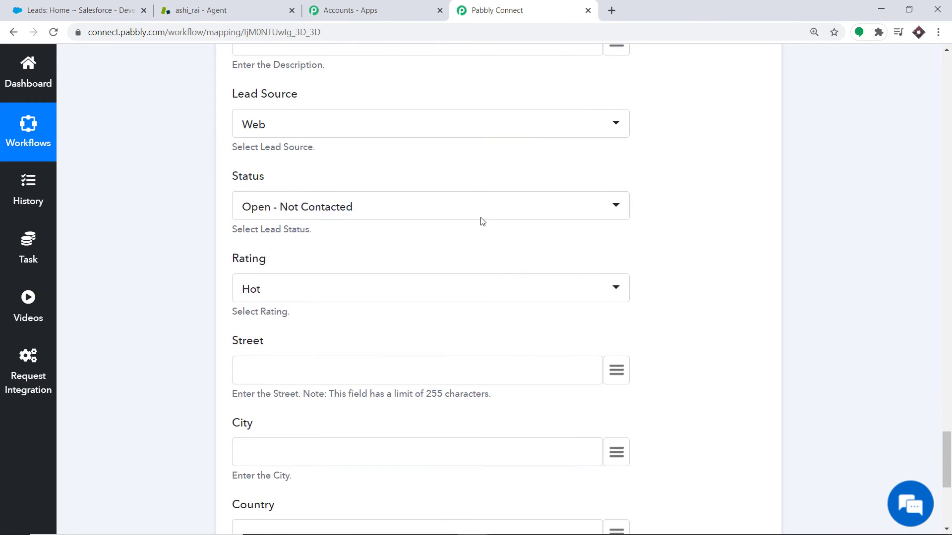
pyautogui.scroll(-1, 482, 222)
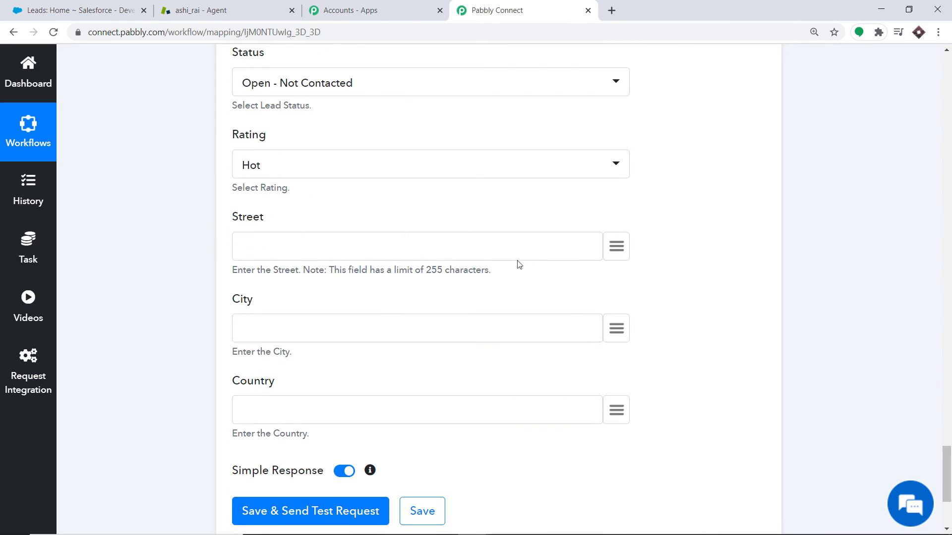
pyautogui.scroll(1, 415, 180)
pyautogui.scroll(2, 284, 151)
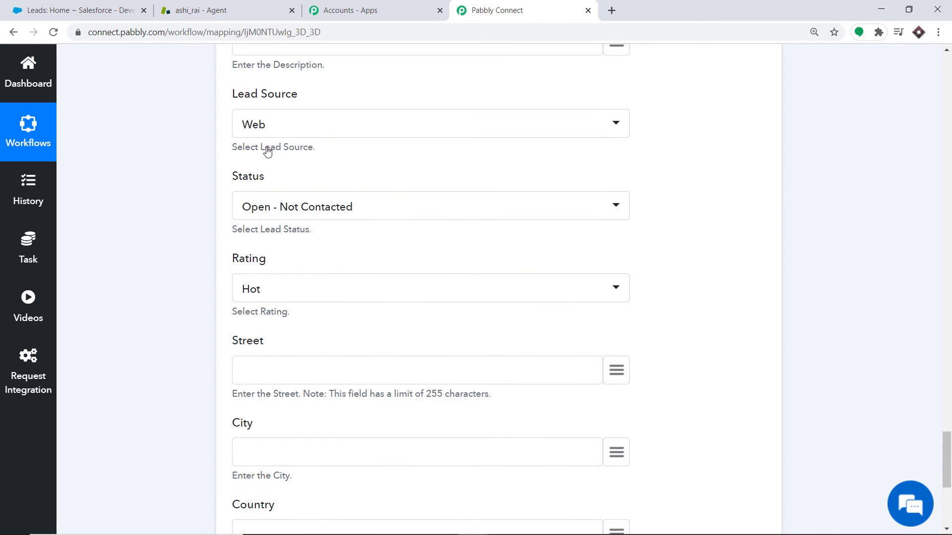
pyautogui.click(272, 189)
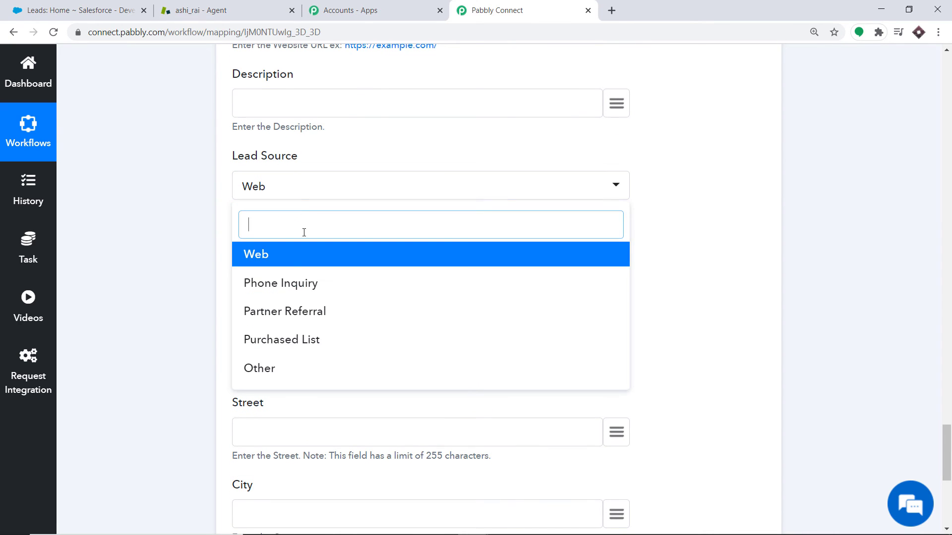
pyautogui.click(288, 256)
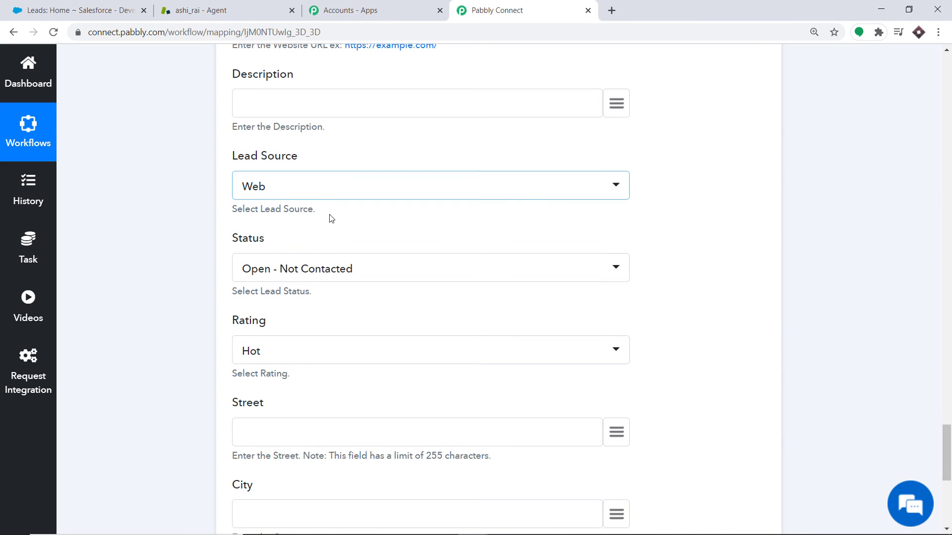
# Save the Salesforce Create Lead action and send a test request.
pyautogui.scroll(-2, 329, 218)
pyautogui.scroll(-1, 425, 259)
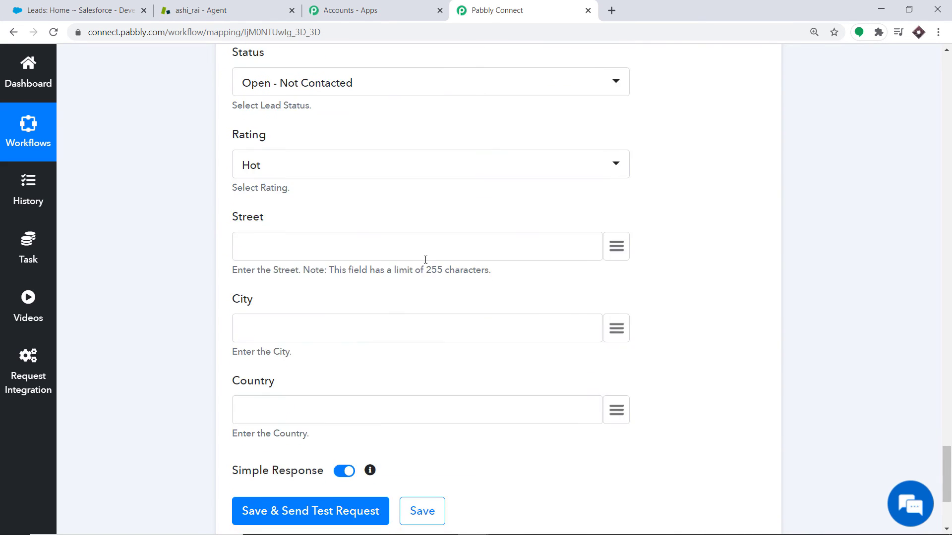
pyautogui.scroll(10, 421, 258)
pyautogui.scroll(-5, 424, 258)
pyautogui.scroll(-10, 425, 258)
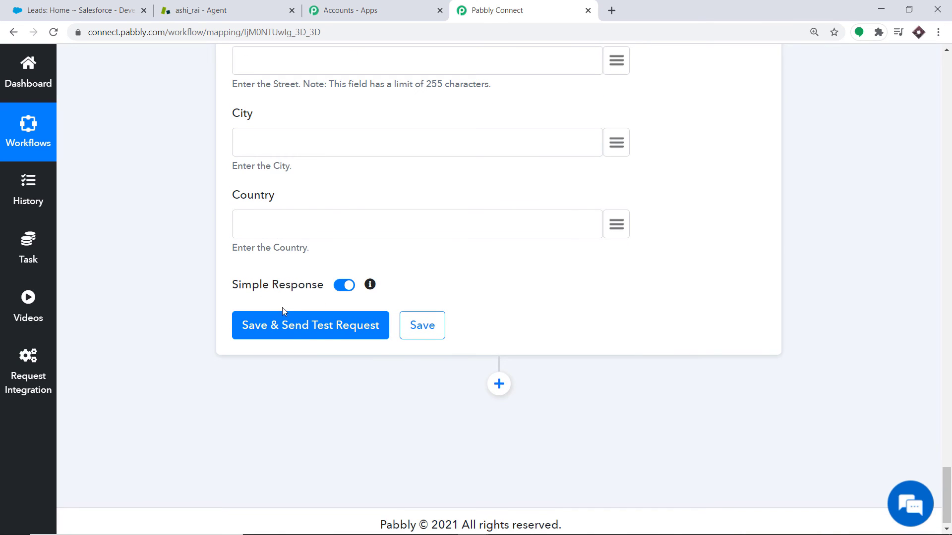
pyautogui.click(290, 329)
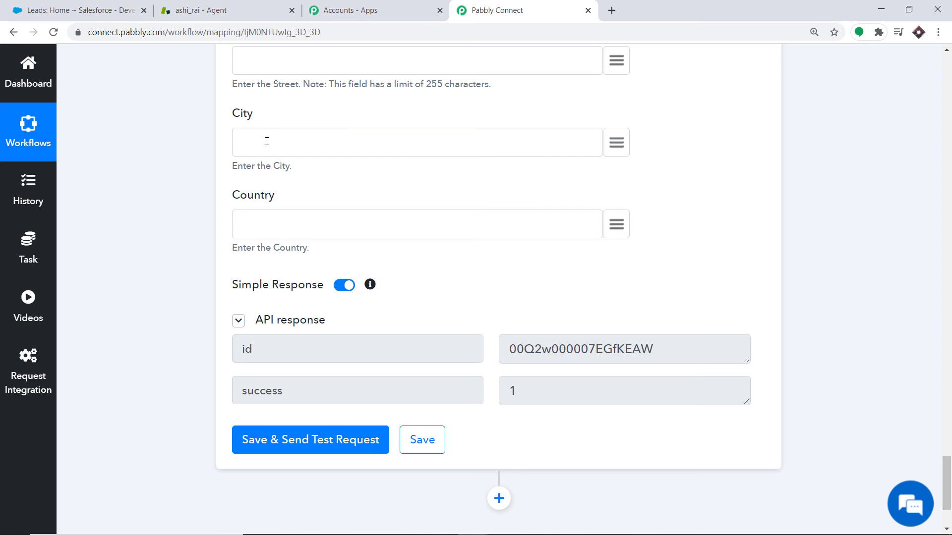
# Switch to Salesforce and reload the Leads home to check for the test lead.
pyautogui.click(107, 14)
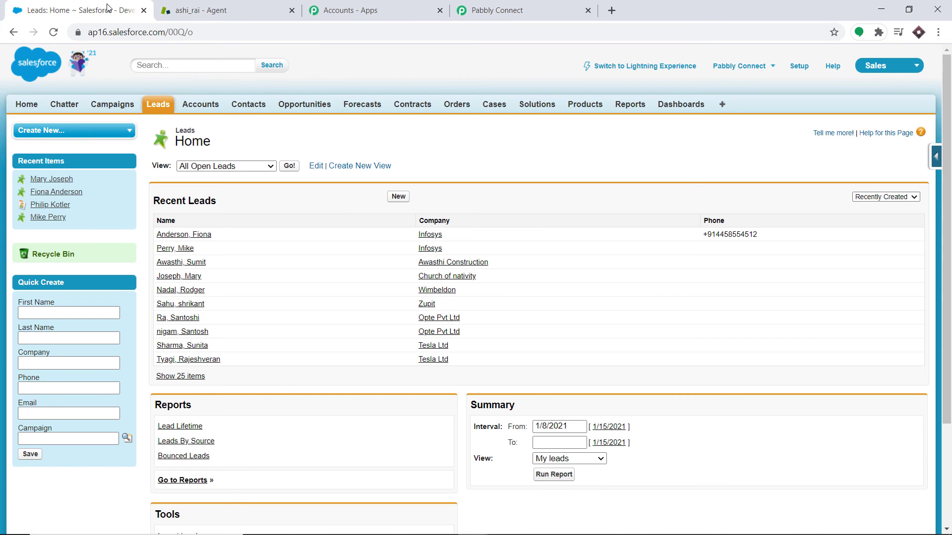
pyautogui.click(166, 108)
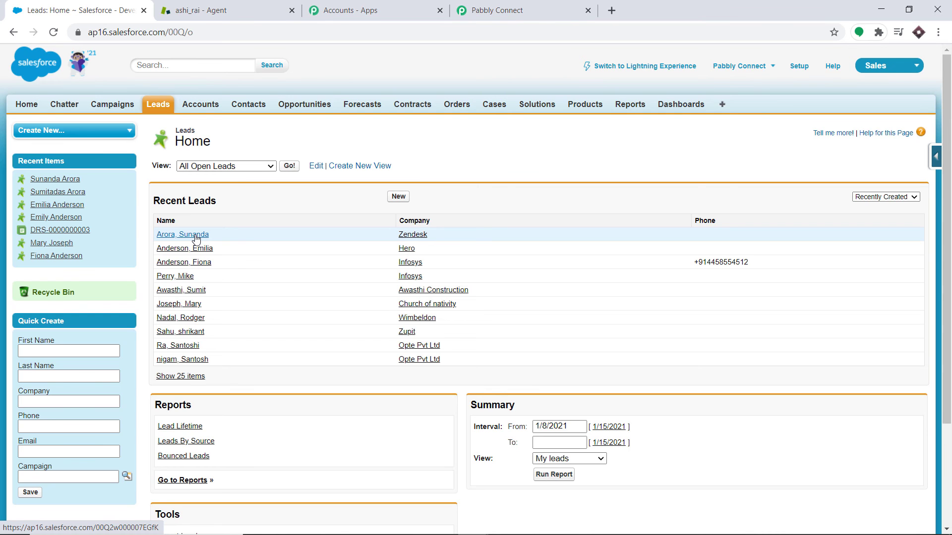
# Return to Pabbly Connect and collapse the Create Lead, Split Text and New Ticket steps to review the whole workflow.
pyautogui.click(495, 10)
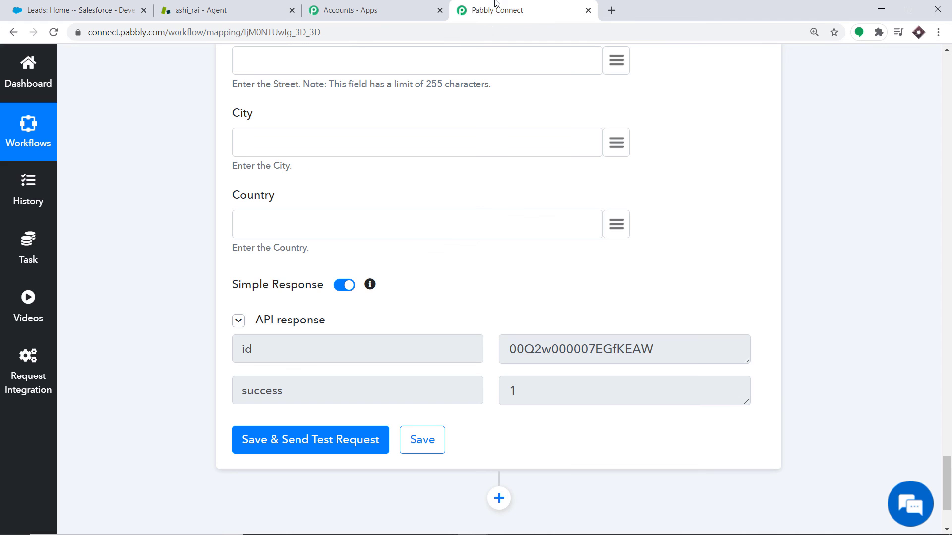
pyautogui.scroll(20, 700, 225)
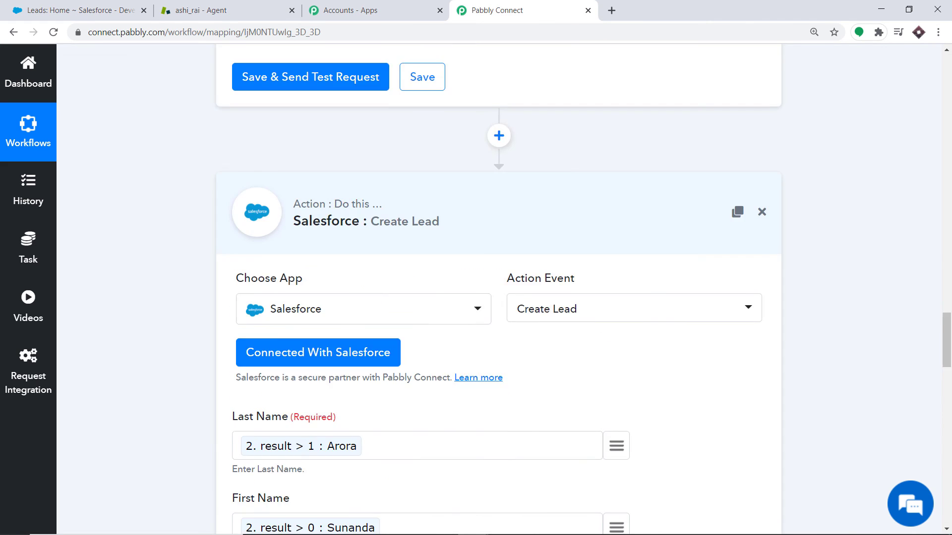
pyautogui.click(455, 213)
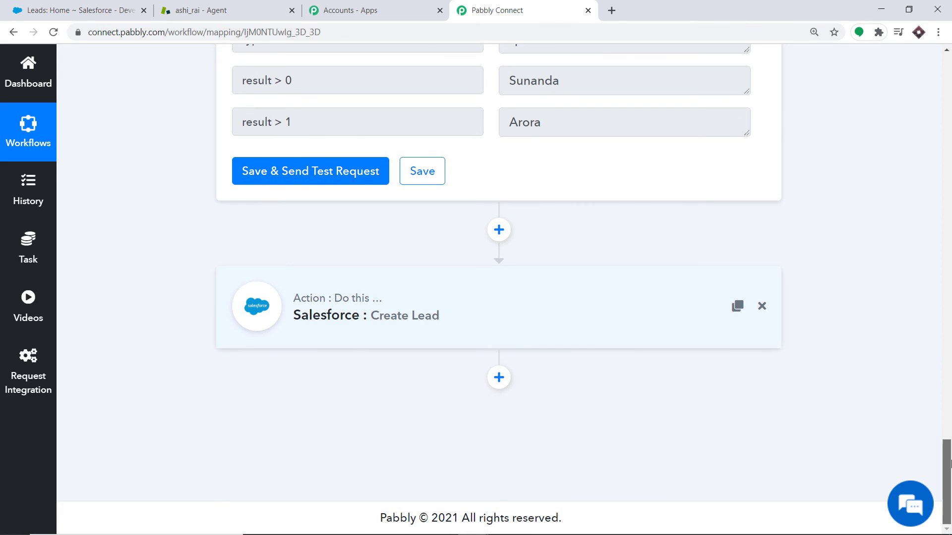
pyautogui.moveTo(946, 450); pyautogui.dragTo(946, 330)
pyautogui.scroll(2, 750, 328)
pyautogui.click(467, 367)
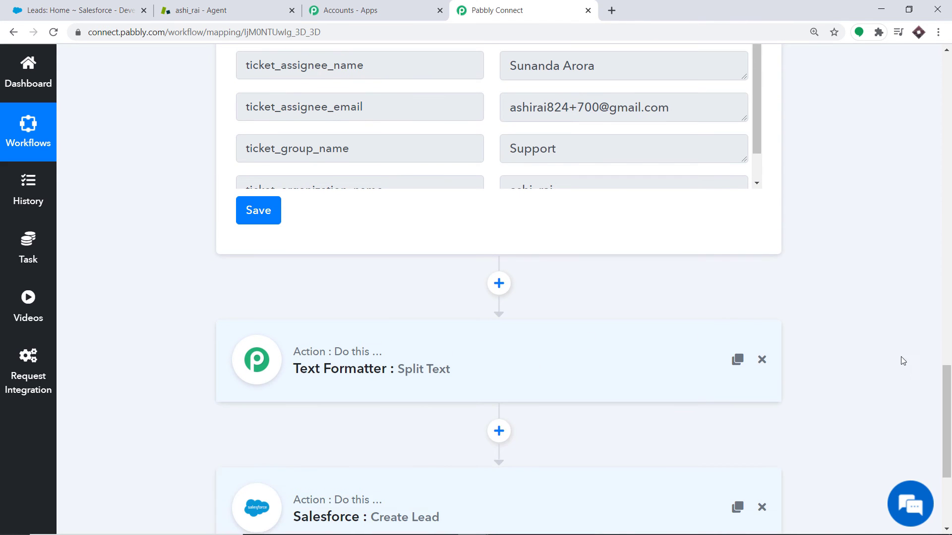
pyautogui.moveTo(949, 383); pyautogui.dragTo(949, 75)
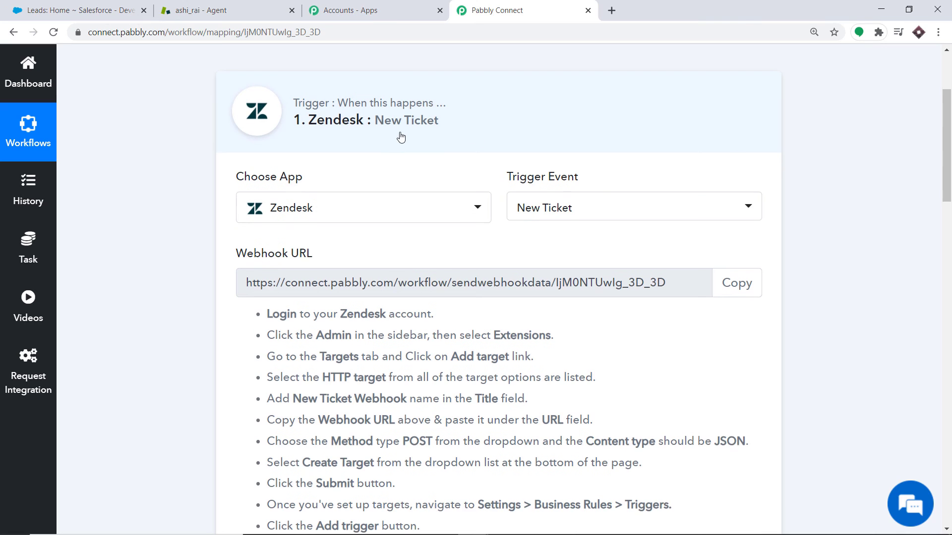
pyautogui.click(397, 133)
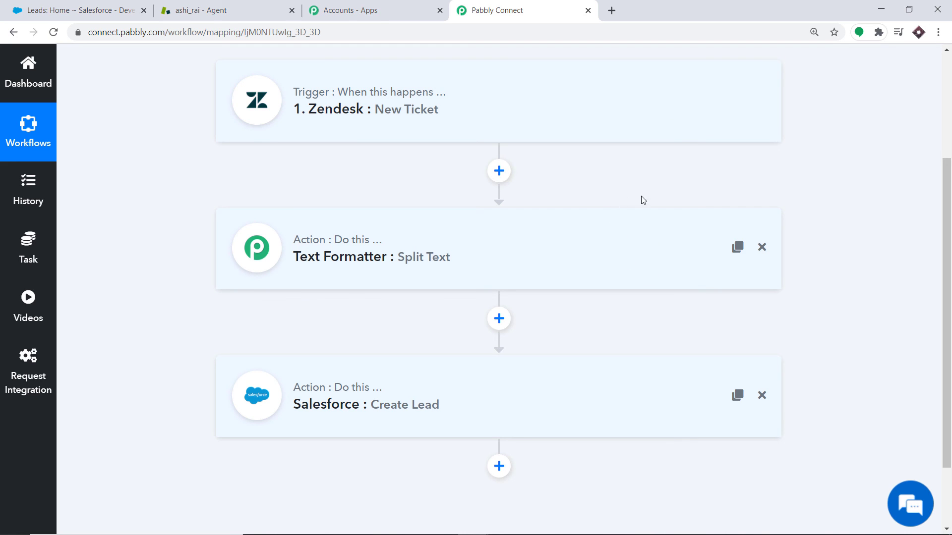
pyautogui.scroll(-1, 504, 314)
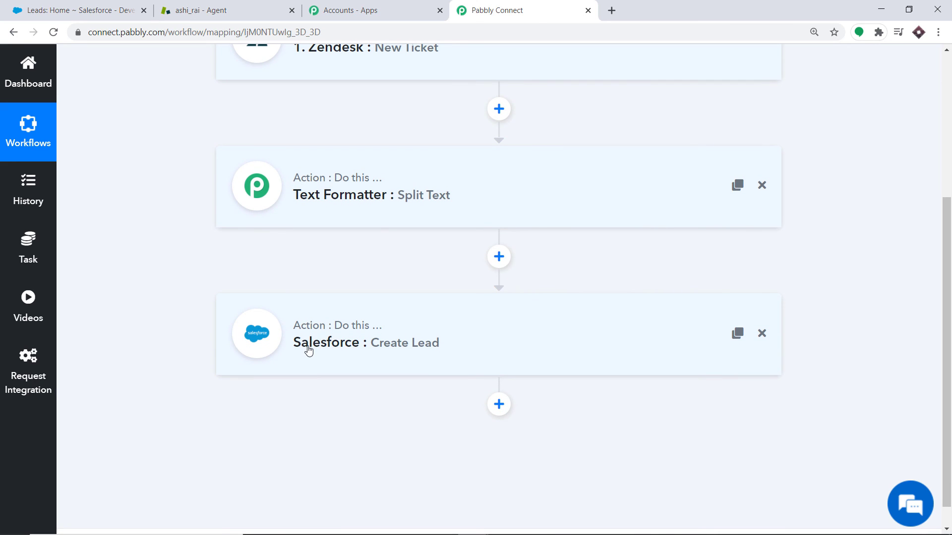
pyautogui.scroll(2, 679, 336)
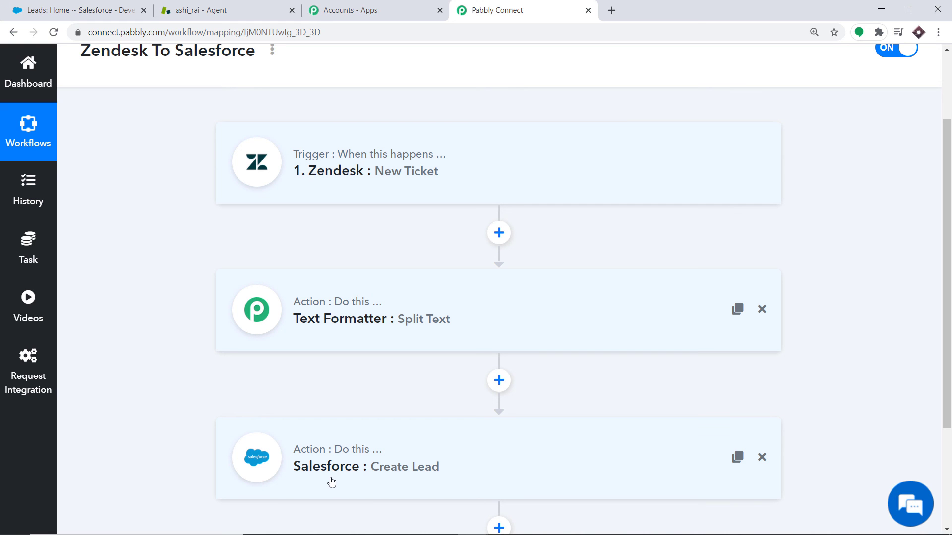
# Switch to Zendesk and start a new ticket, choosing an existing contact as requester and the second-listed Support agent as assignee.
pyautogui.click(214, 7)
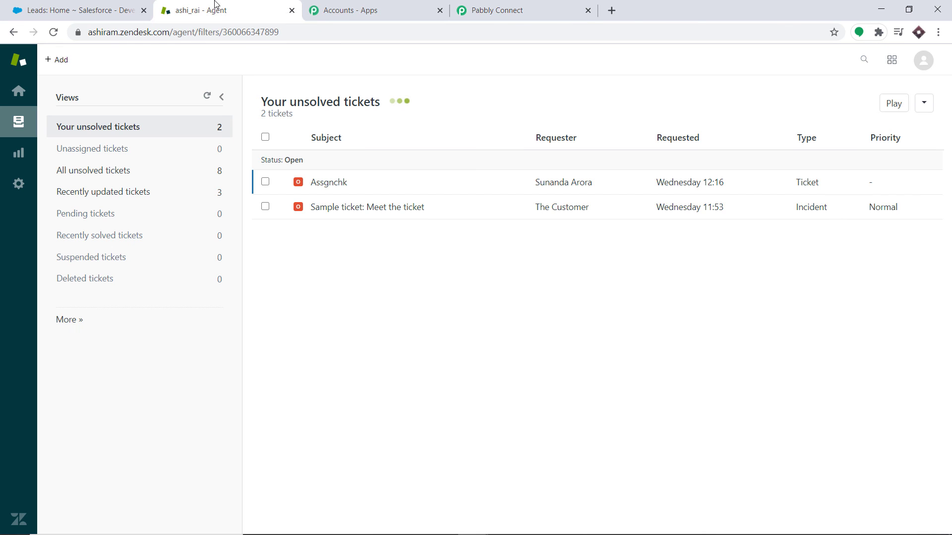
pyautogui.click(52, 61)
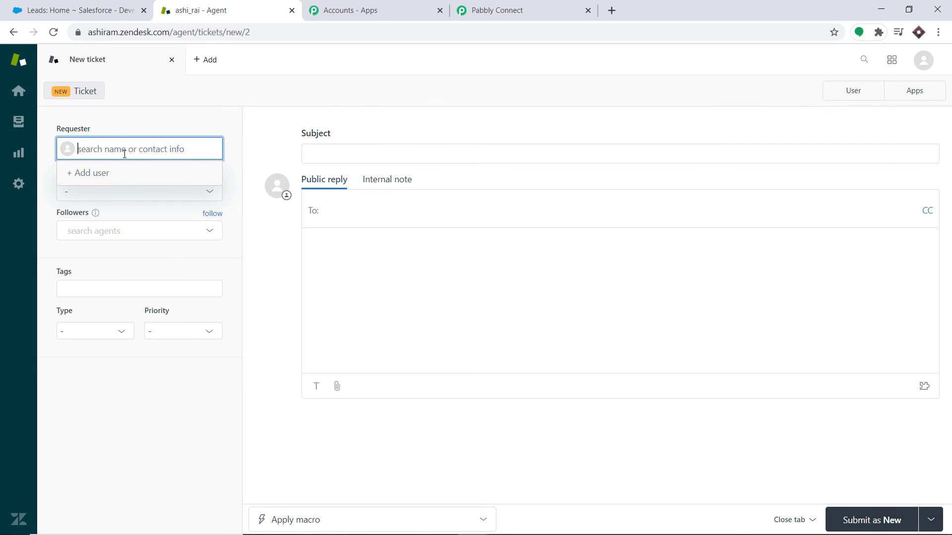
pyautogui.write('mik')
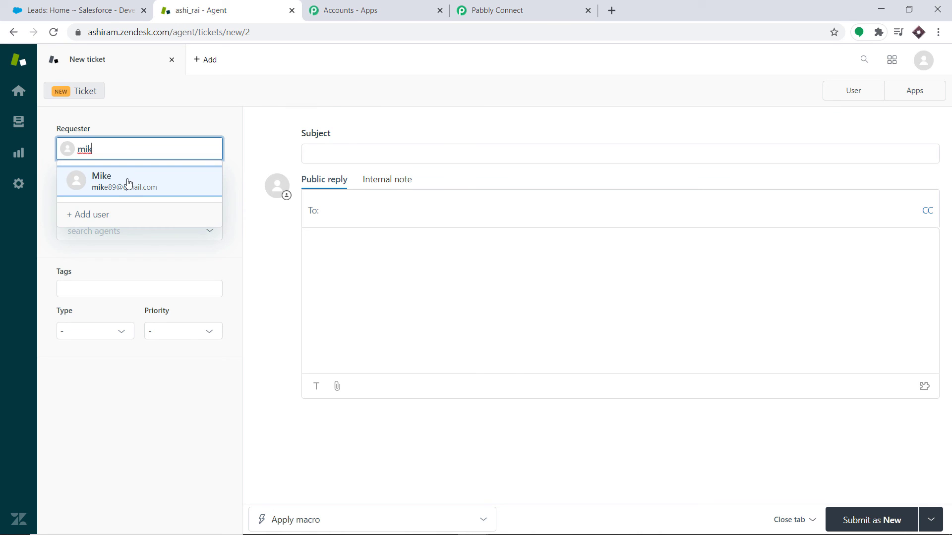
pyautogui.click(128, 181)
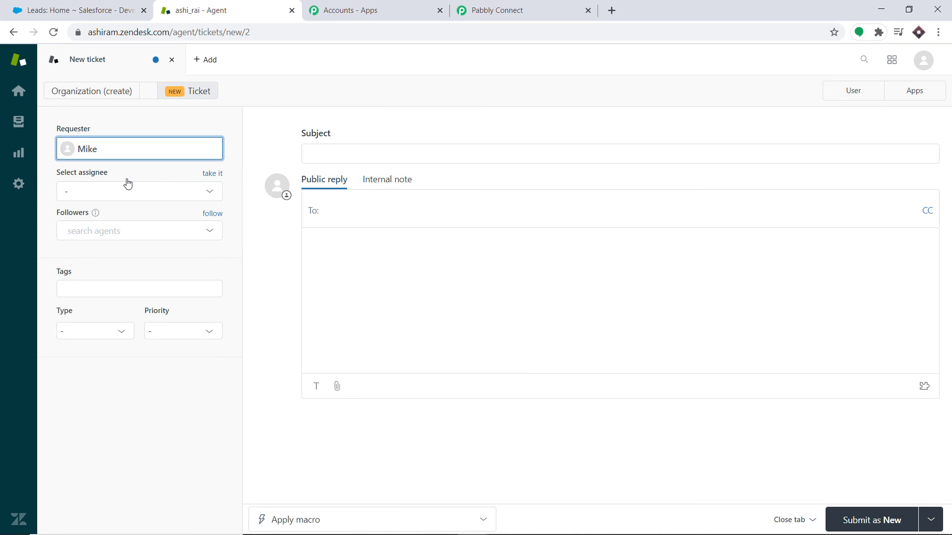
pyautogui.click(94, 200)
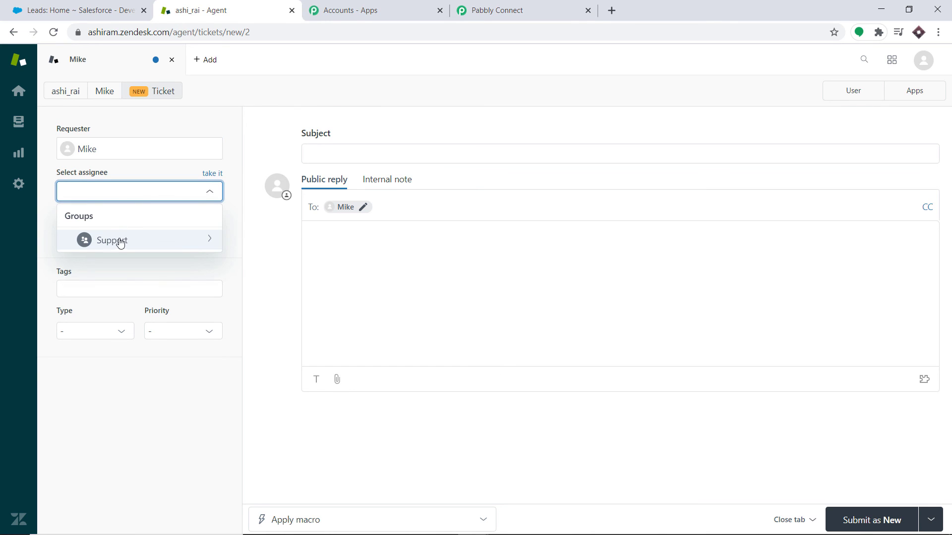
pyautogui.click(120, 242)
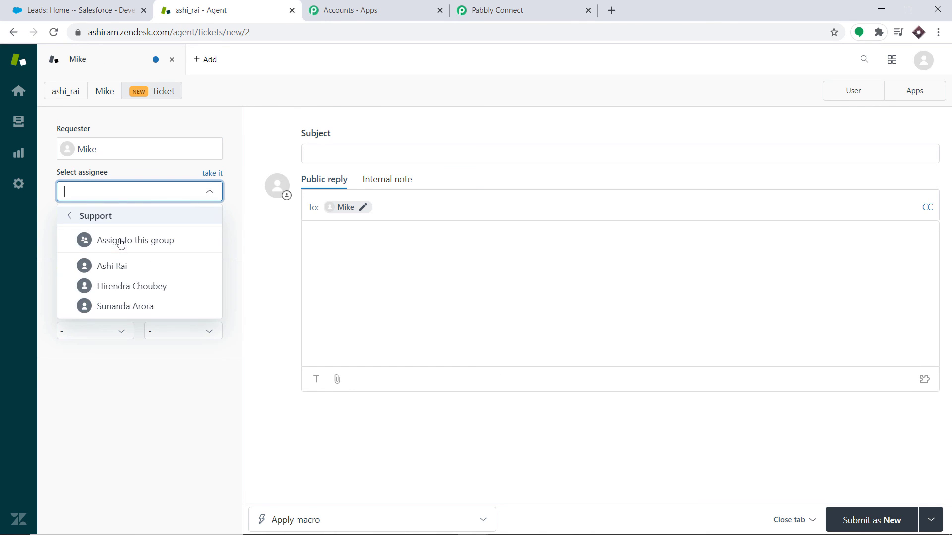
pyautogui.click(122, 294)
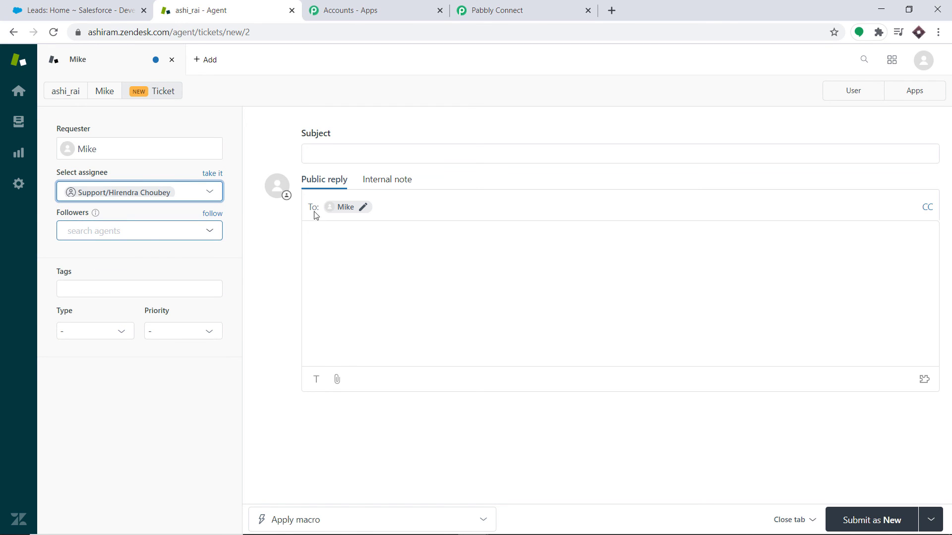
# Enter the ticket subject "Buy Apple" and public reply "Apples are tasty", and submit the ticket as New.
pyautogui.click(331, 156)
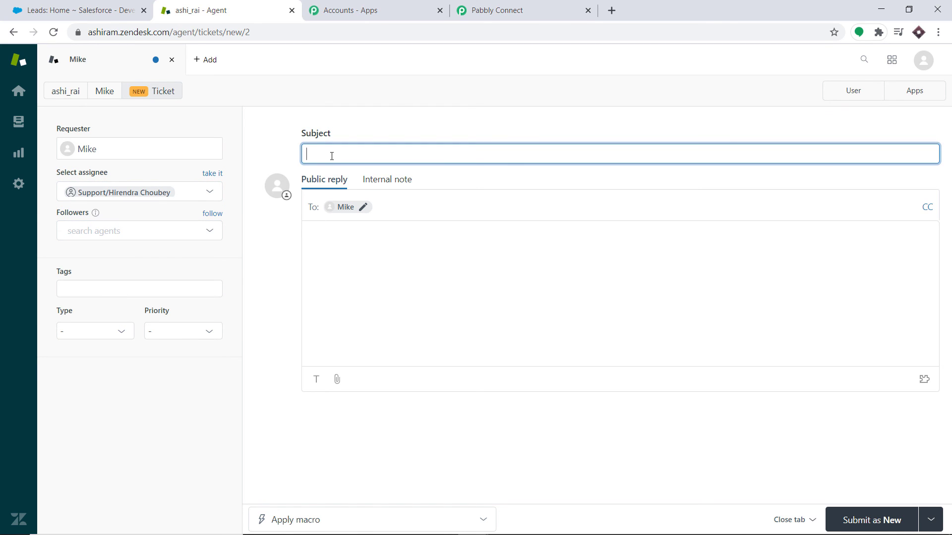
pyautogui.write('Buy Apple')
pyautogui.click(346, 233)
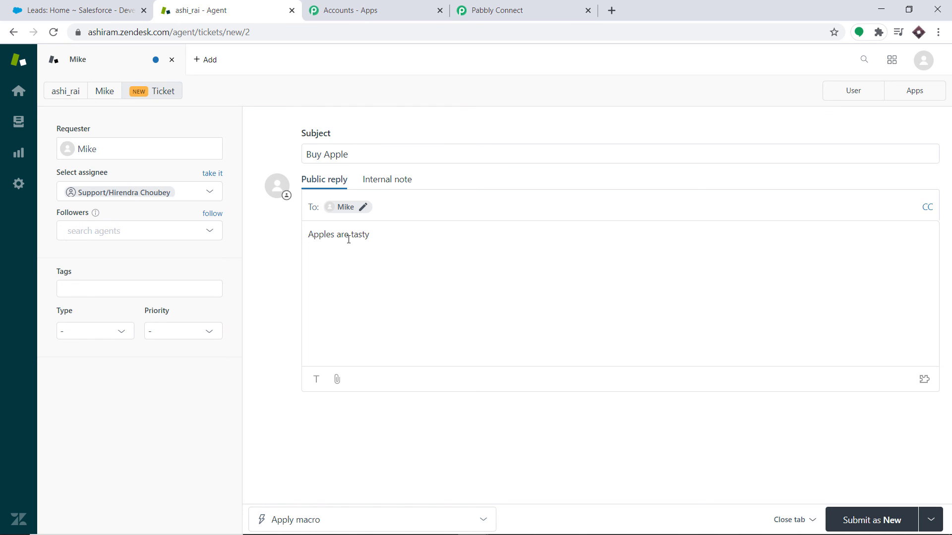
pyautogui.click(867, 517)
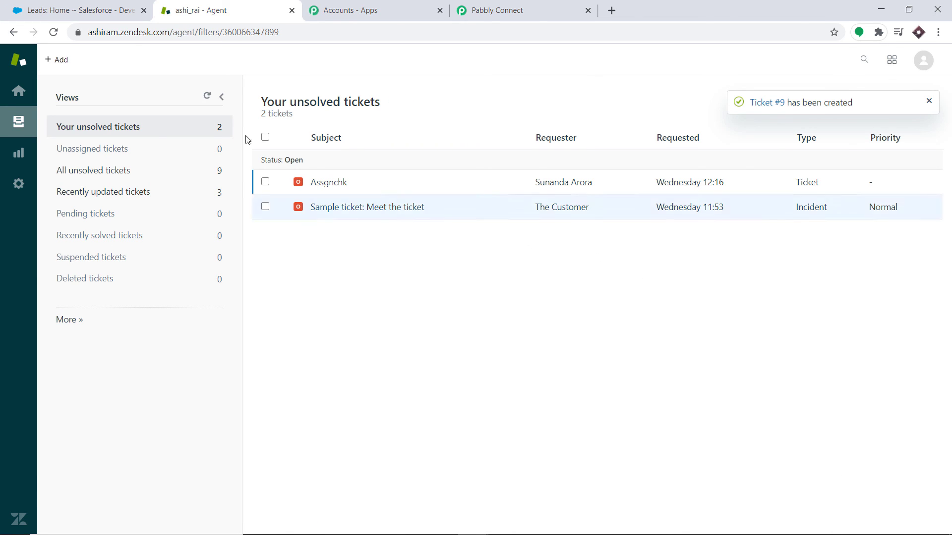
# Switch to Salesforce and refresh the recent leads to check for a lead from the new Zendesk ticket.
pyautogui.click(51, 9)
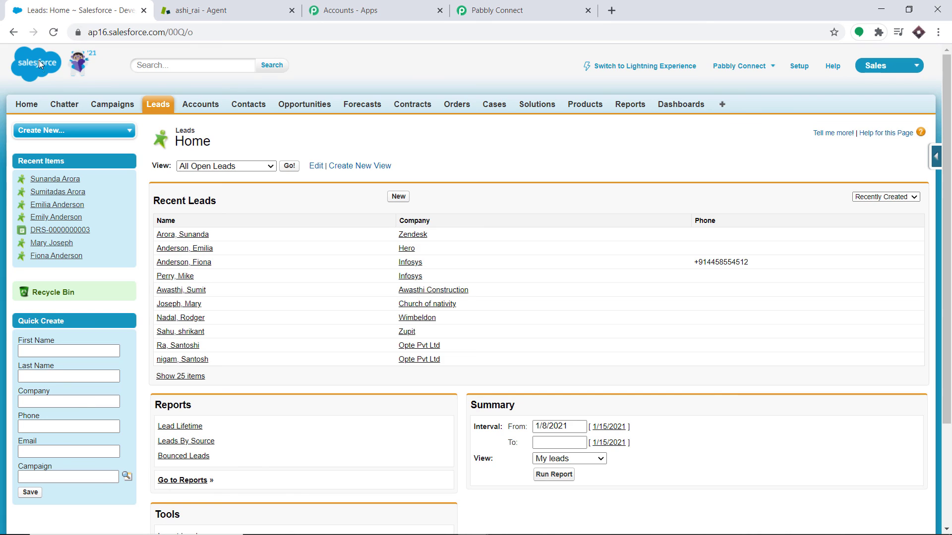
pyautogui.click(53, 31)
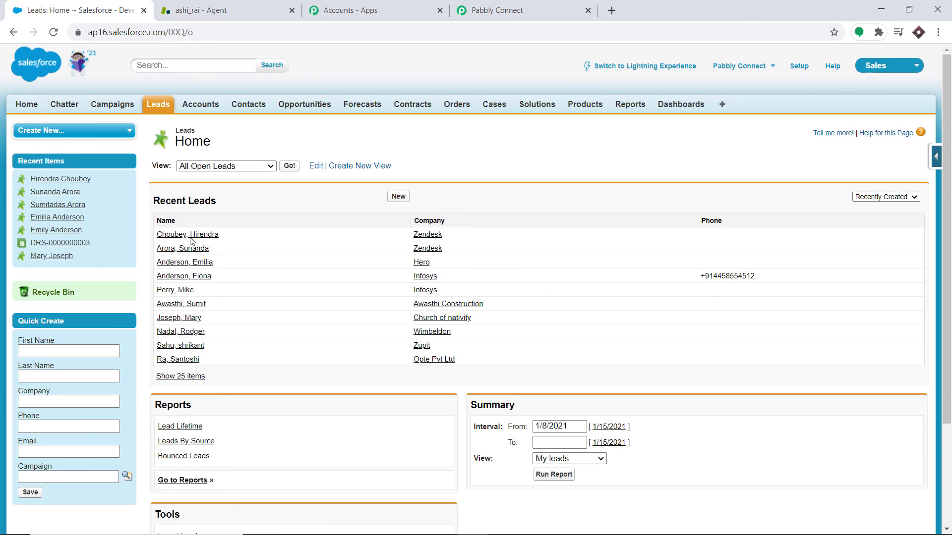